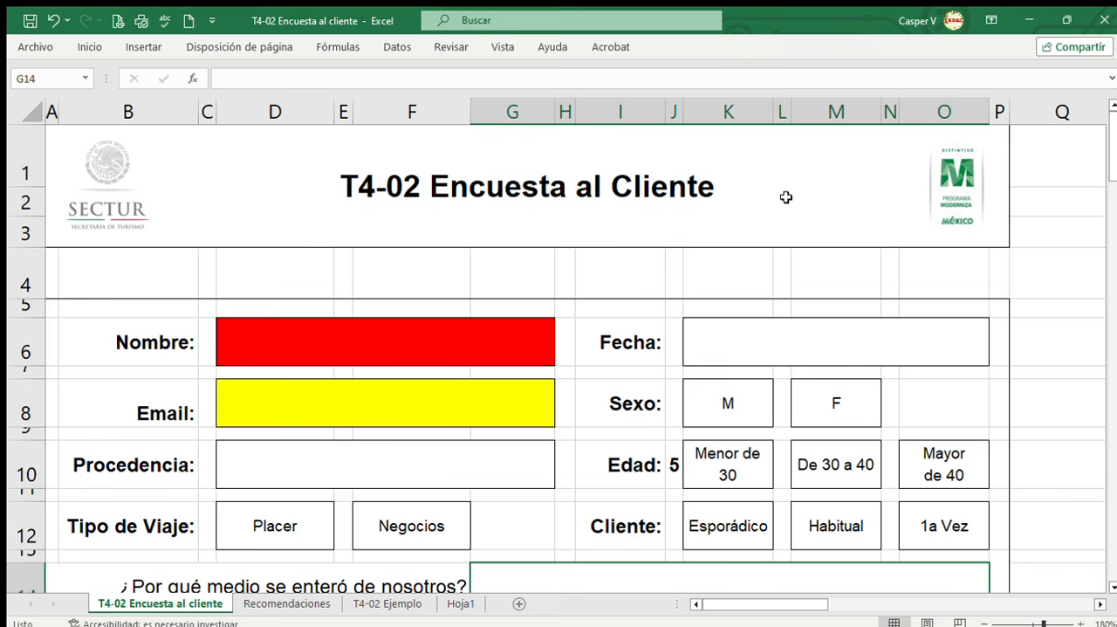
# Review the survey's title block and the Nombre and Email fields on the T4-02 Encuesta al cliente sheet.
pyautogui.click(823, 208)
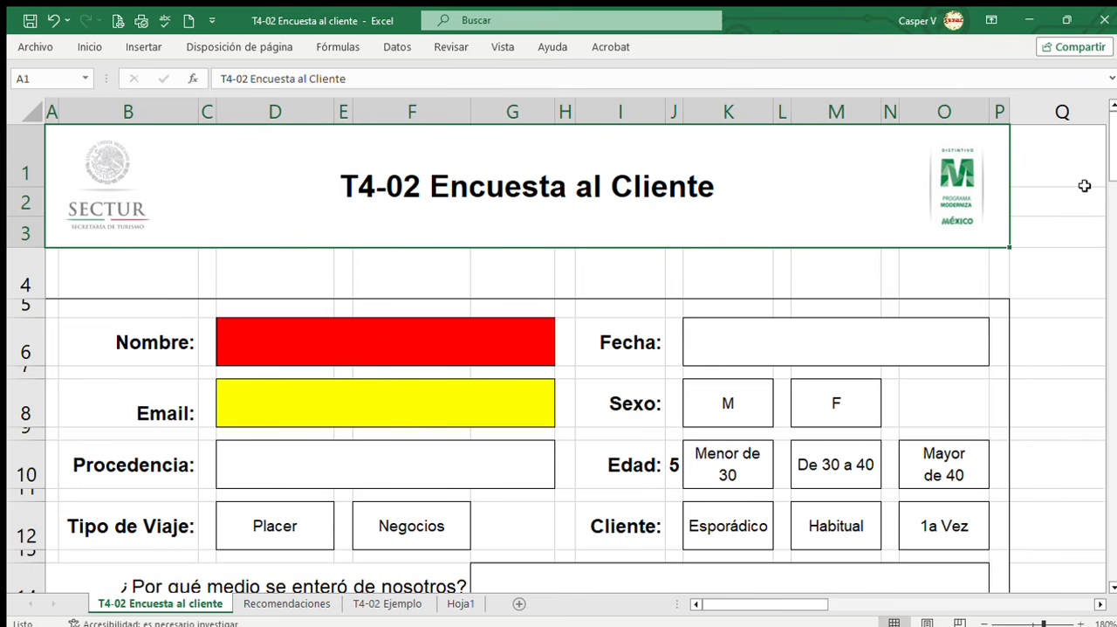
pyautogui.click(955, 263)
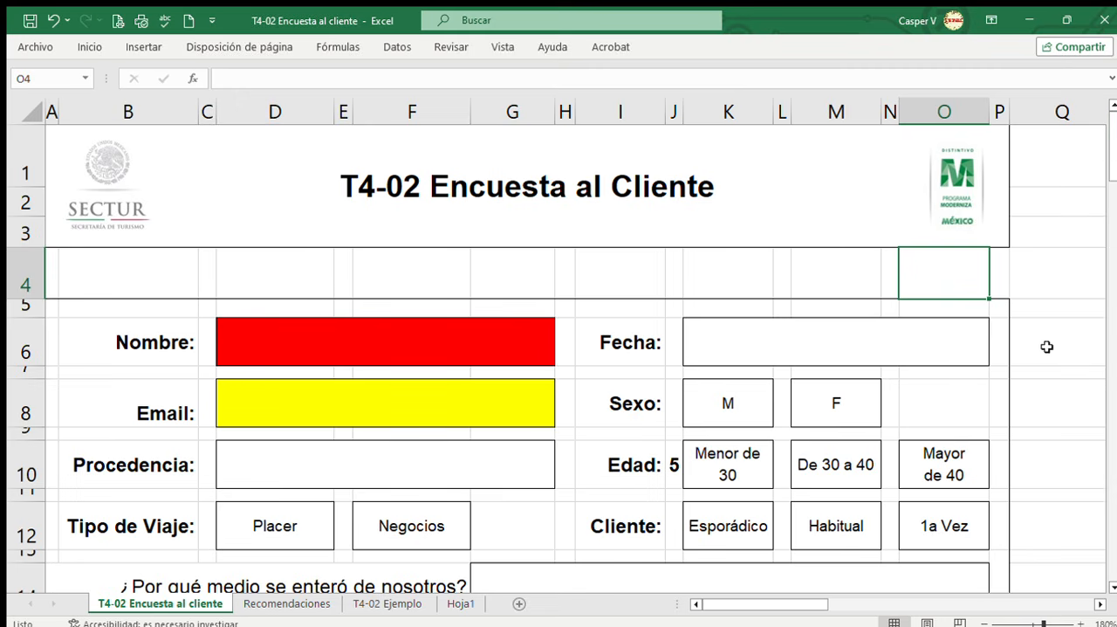
pyautogui.moveTo(1112, 155); pyautogui.dragTo(1112, 183)
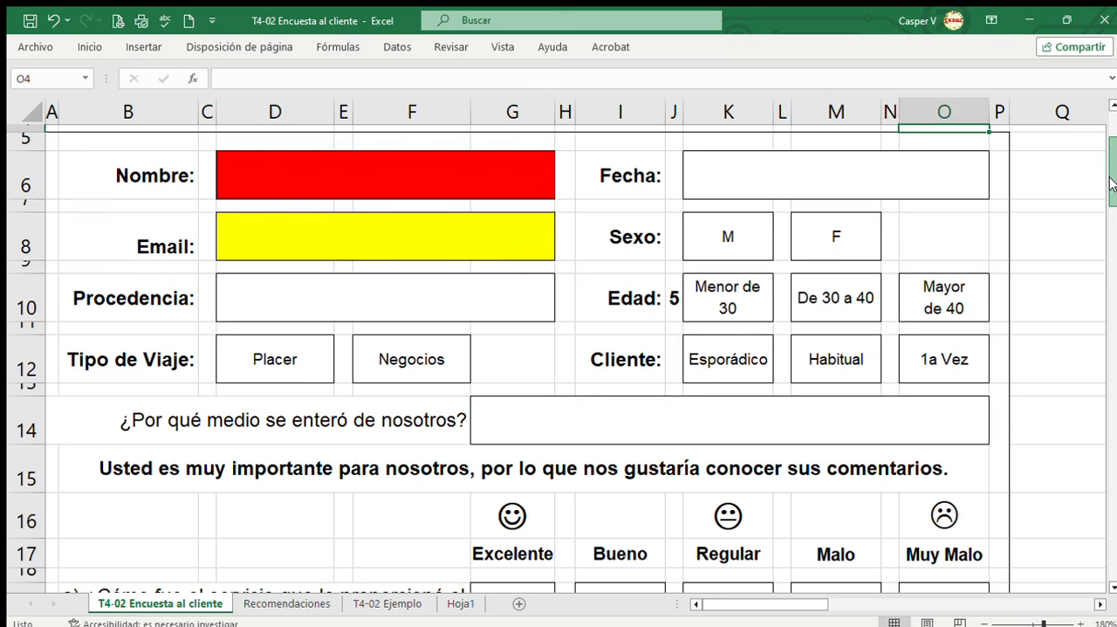
pyautogui.click(460, 187)
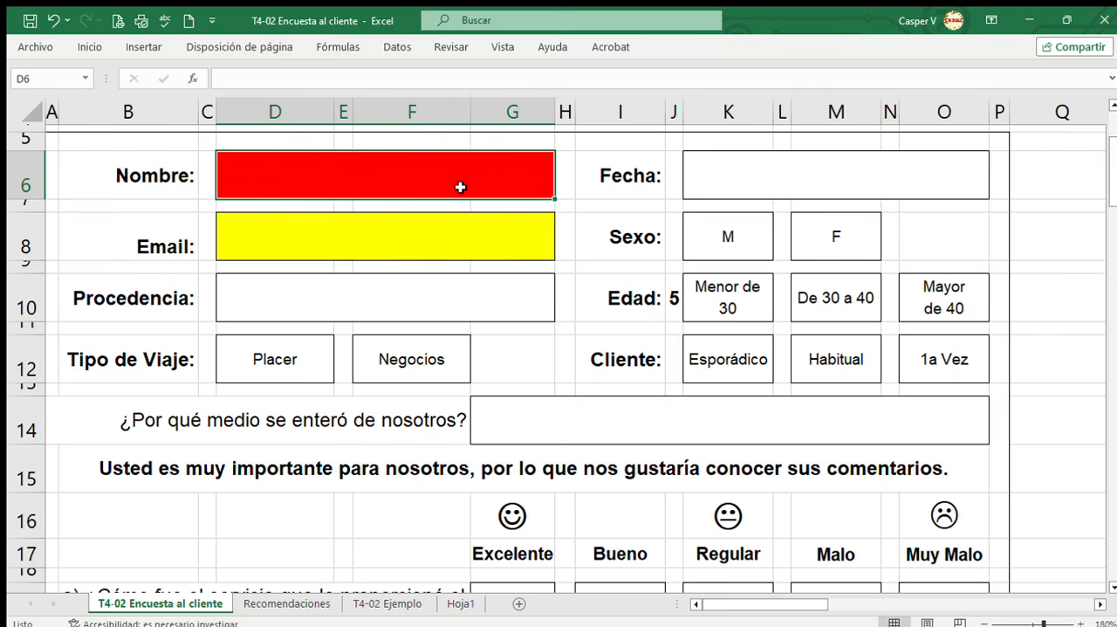
pyautogui.click(467, 248)
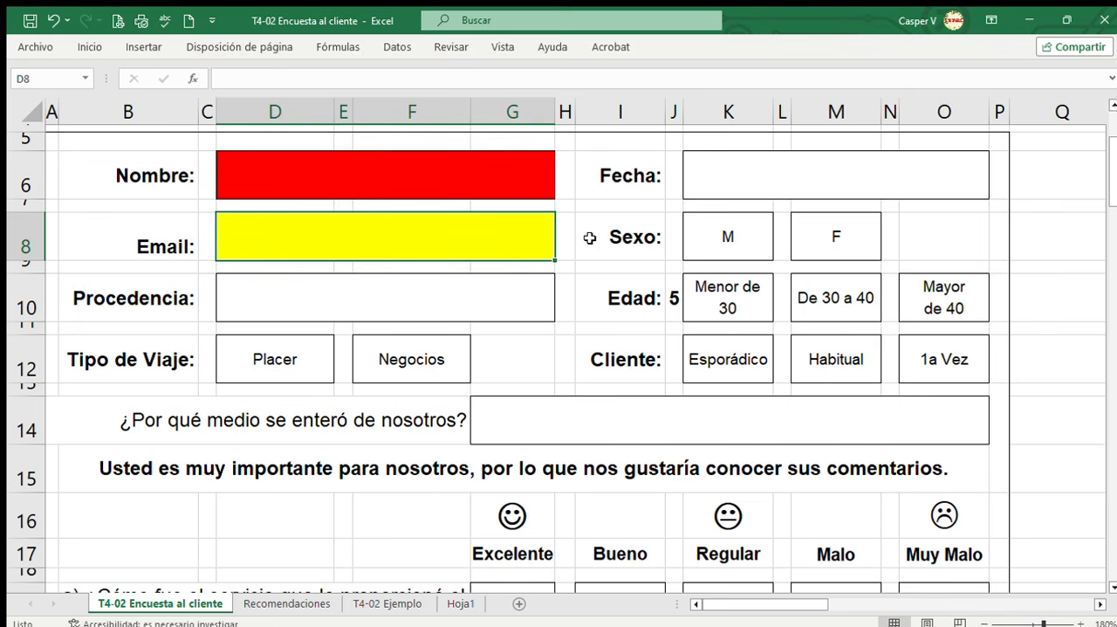
pyautogui.click(430, 263)
pyautogui.click(415, 248)
# Review the Procedencia field and the Placer and Negocios options for Tipo de Viaje.
pyautogui.click(436, 300)
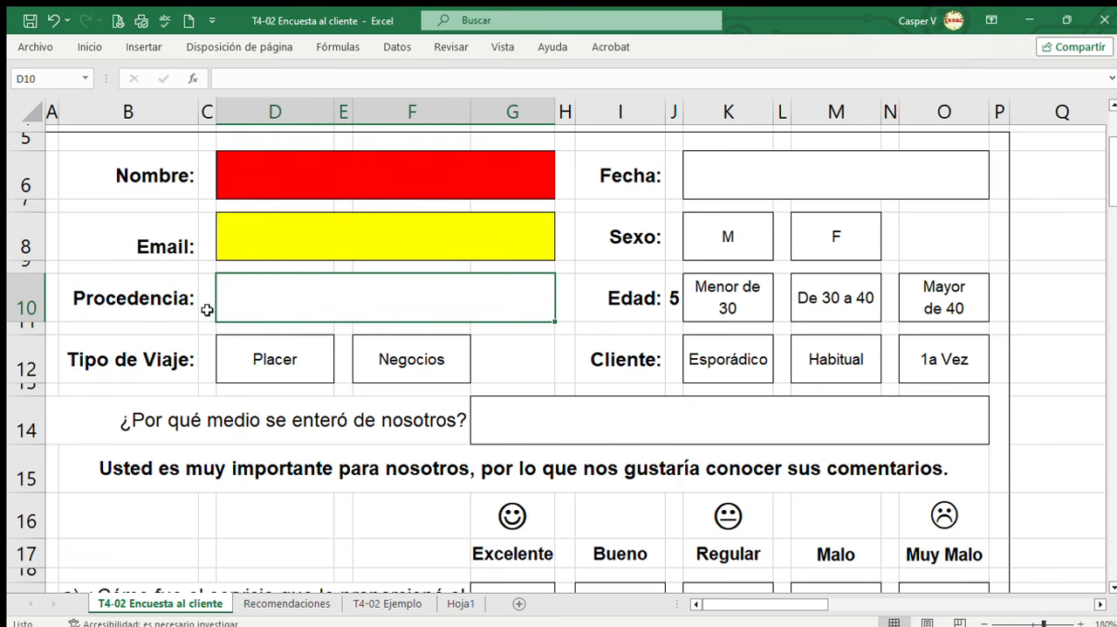
pyautogui.click(544, 347)
pyautogui.click(326, 293)
pyautogui.click(508, 358)
pyautogui.click(509, 310)
pyautogui.click(518, 363)
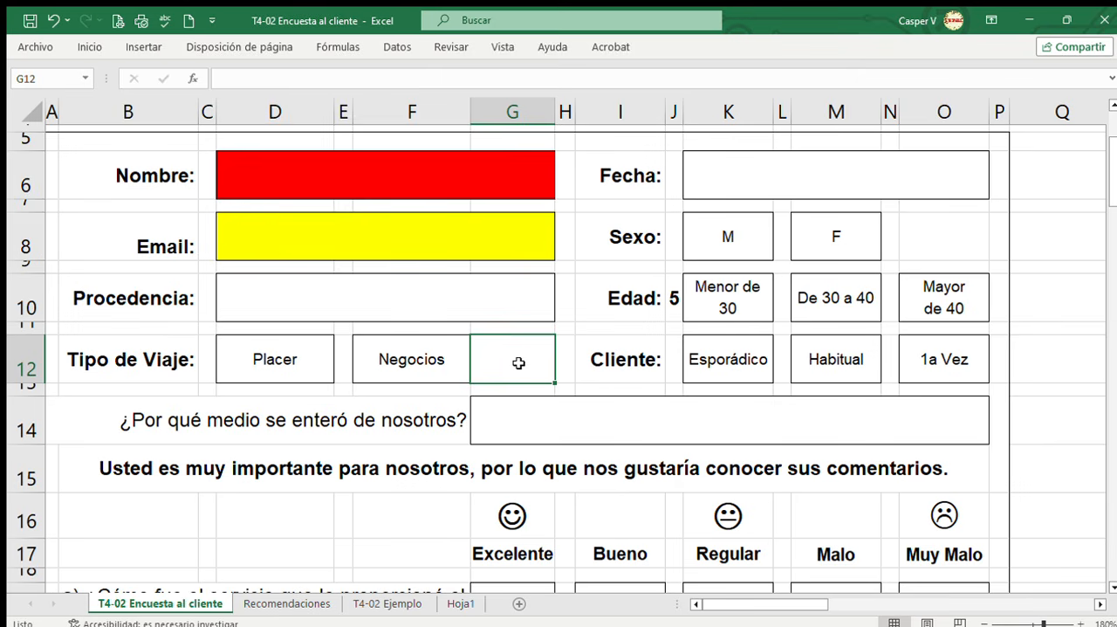
pyautogui.click(296, 367)
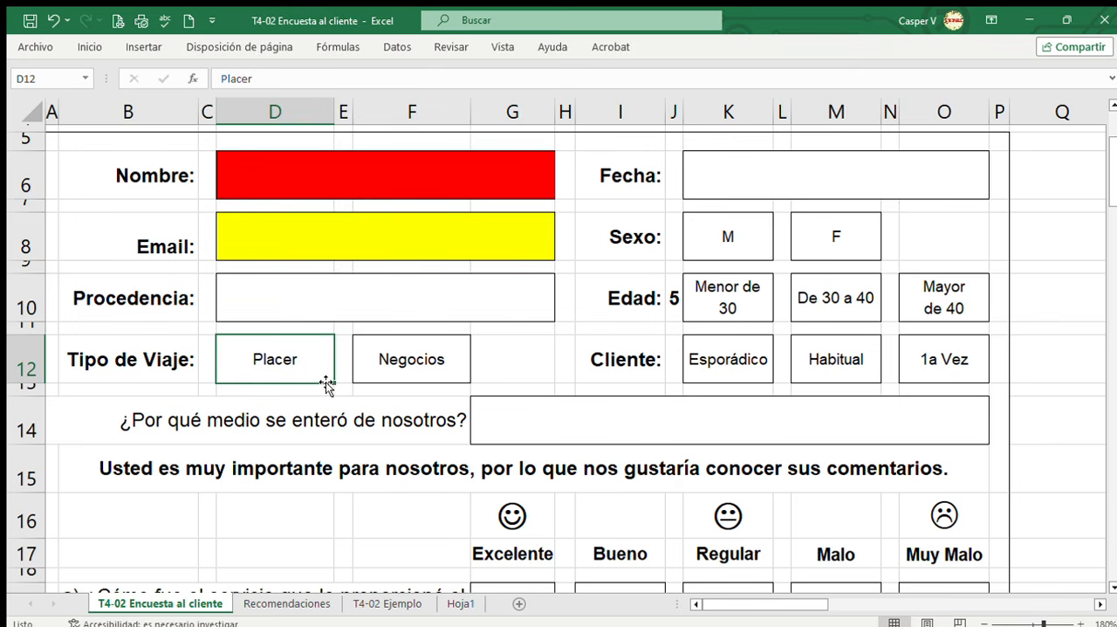
pyautogui.click(293, 390)
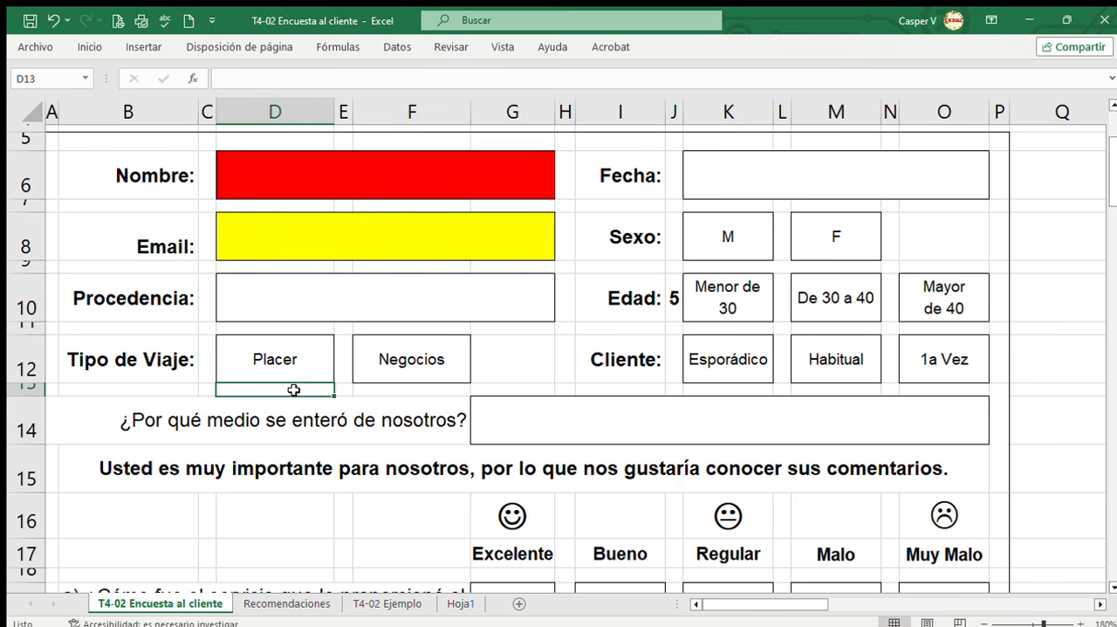
pyautogui.click(438, 365)
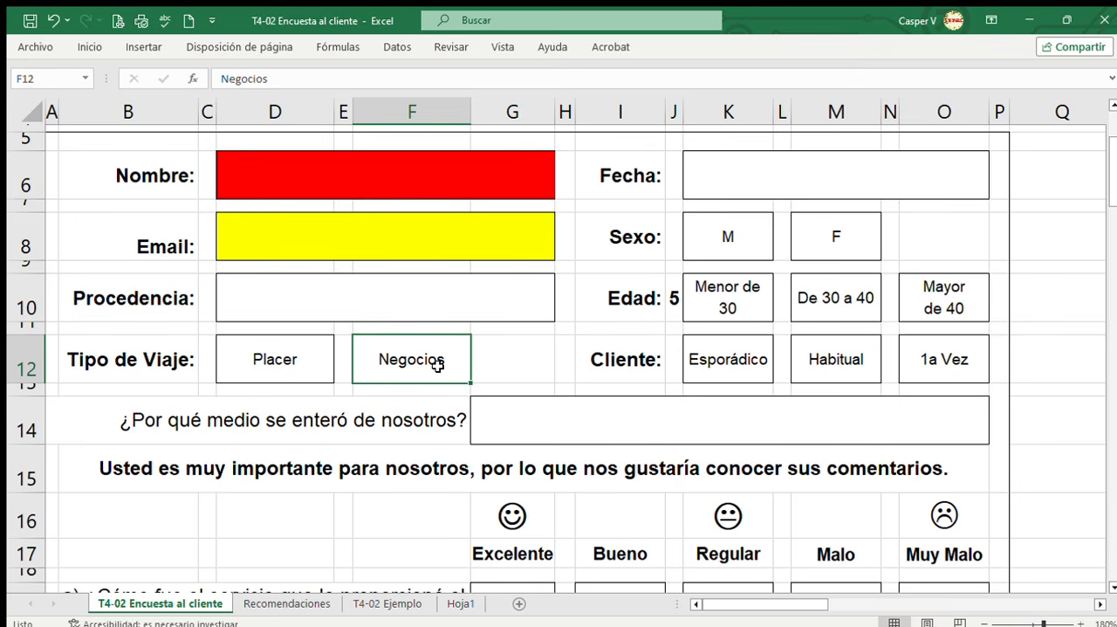
pyautogui.click(527, 360)
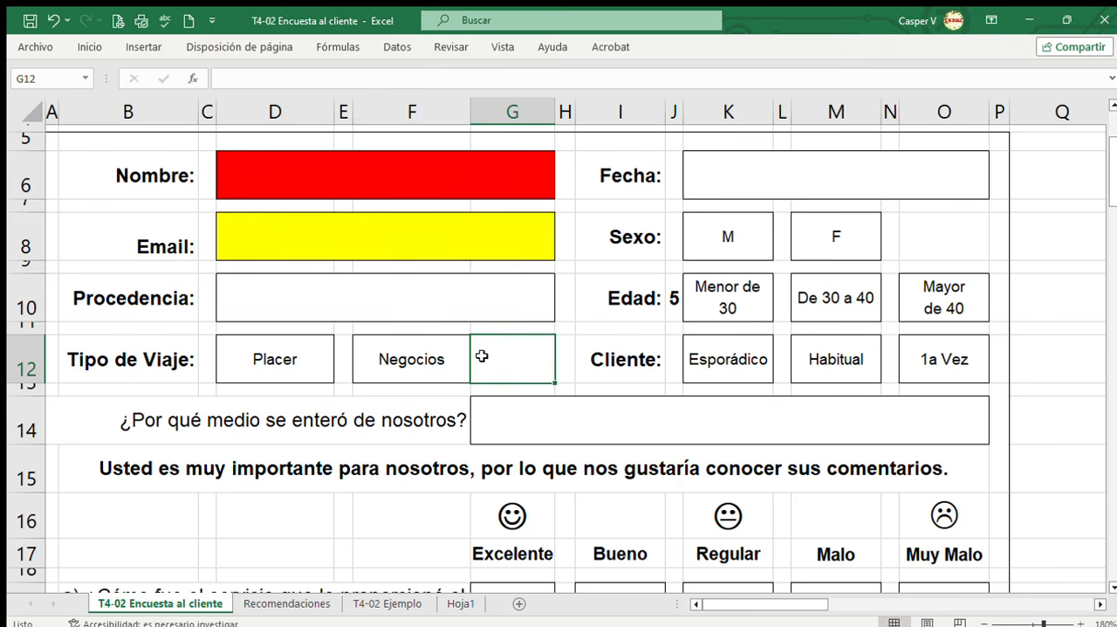
# Examine the Fecha field and the answer options for Sexo, Edad and Cliente.
pyautogui.click(810, 183)
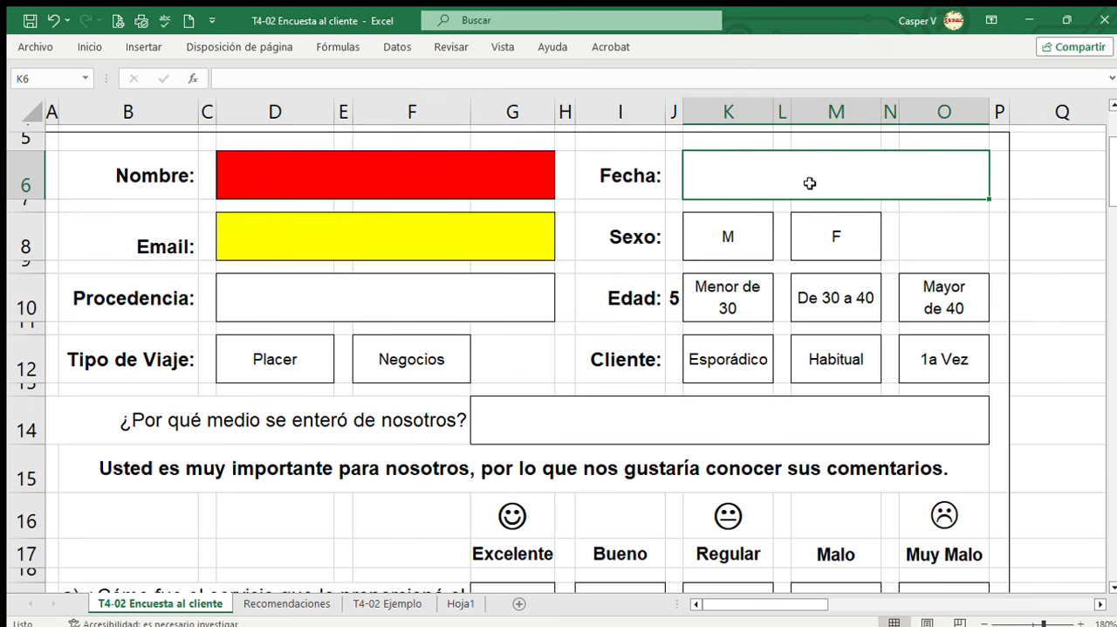
pyautogui.click(742, 245)
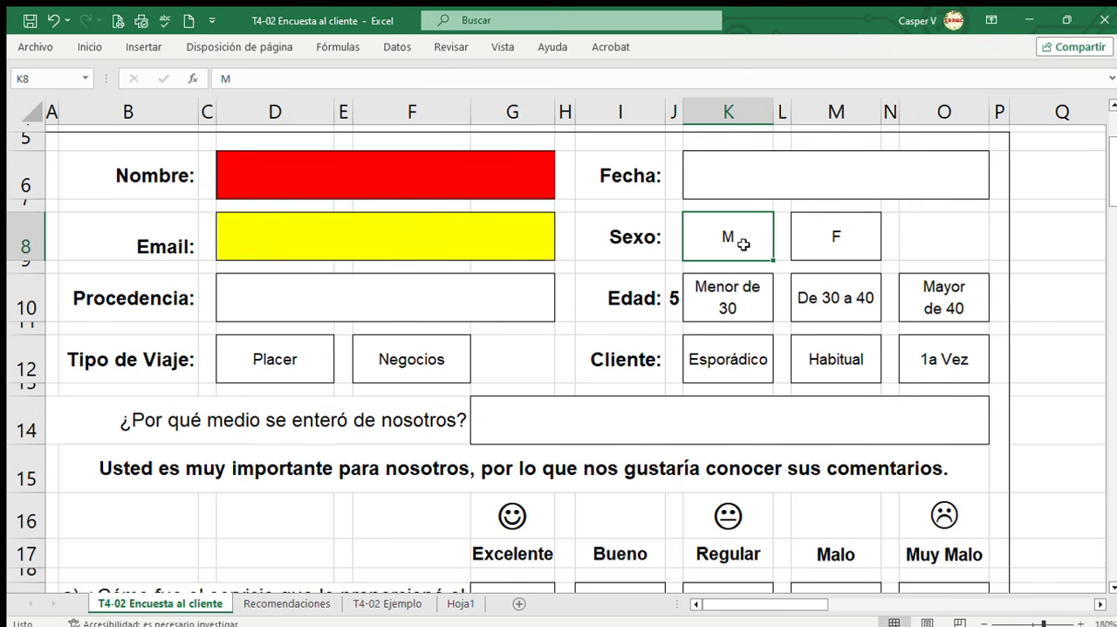
pyautogui.click(826, 237)
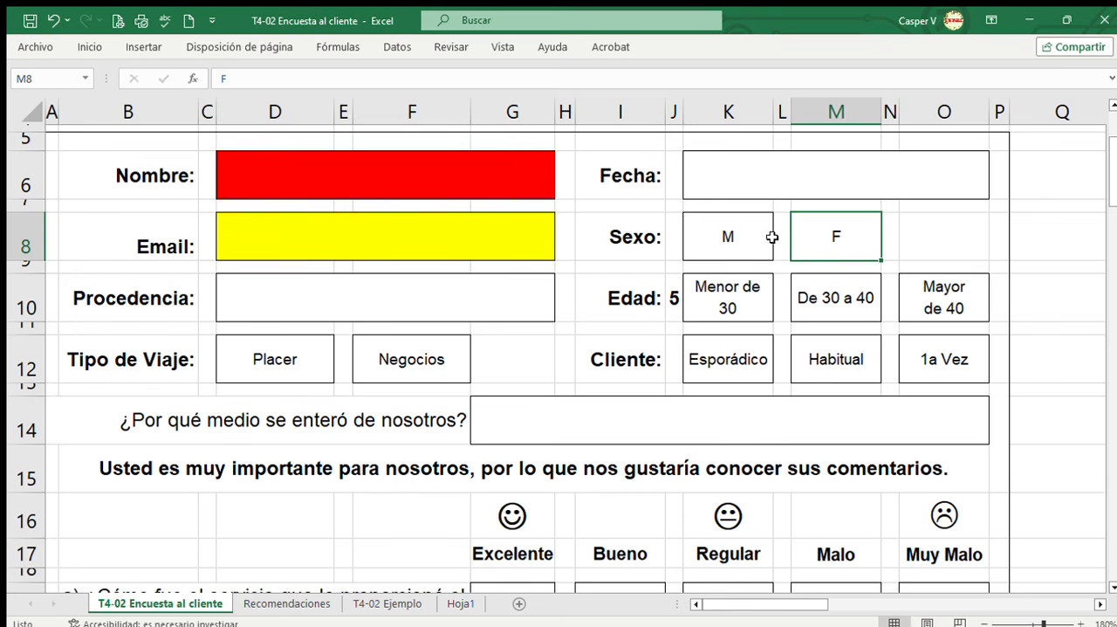
pyautogui.click(645, 308)
pyautogui.click(765, 307)
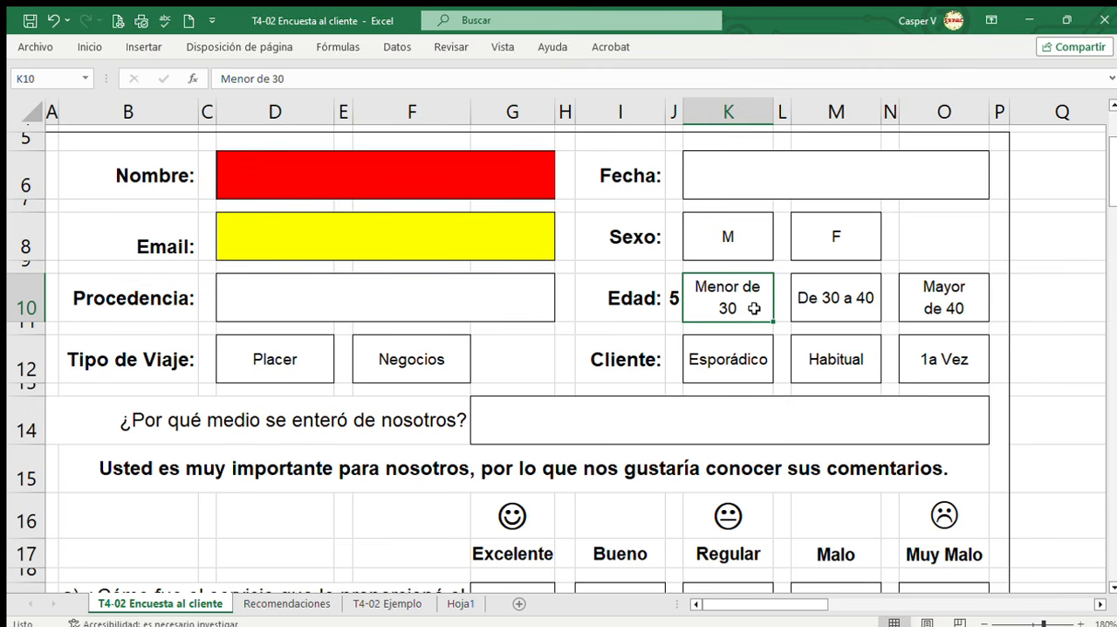
pyautogui.click(649, 373)
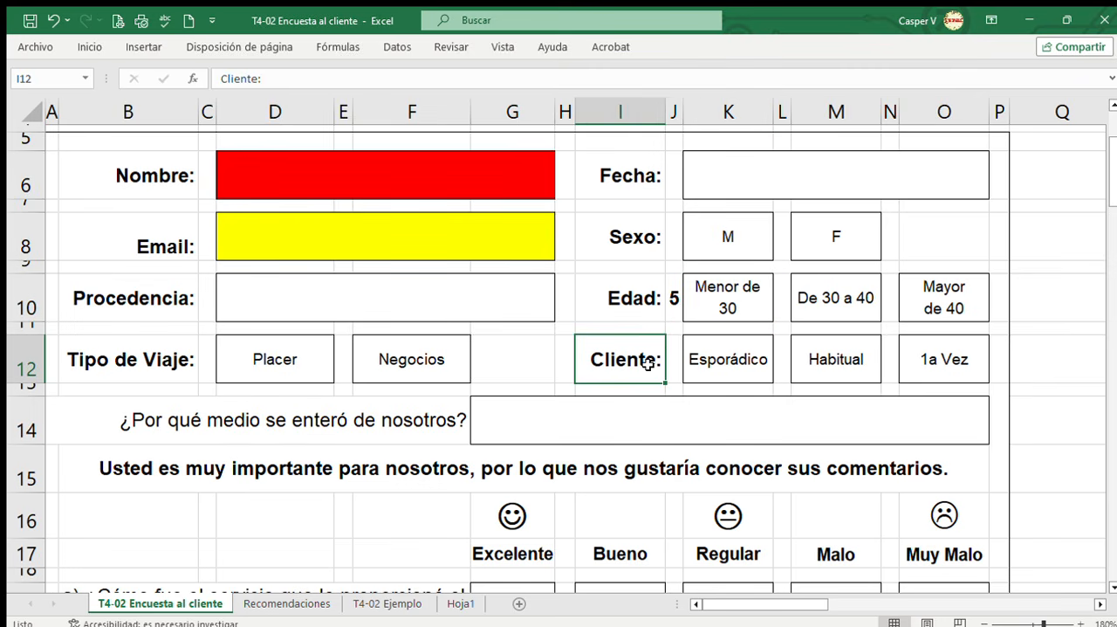
pyautogui.click(716, 370)
pyautogui.click(804, 370)
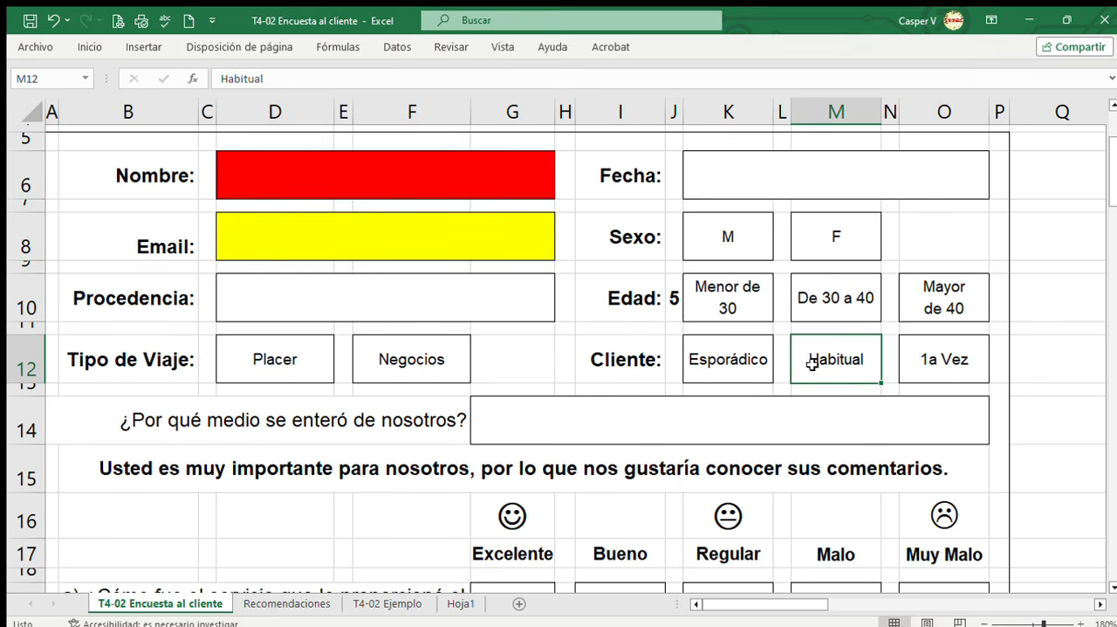
pyautogui.click(651, 365)
pyautogui.click(725, 364)
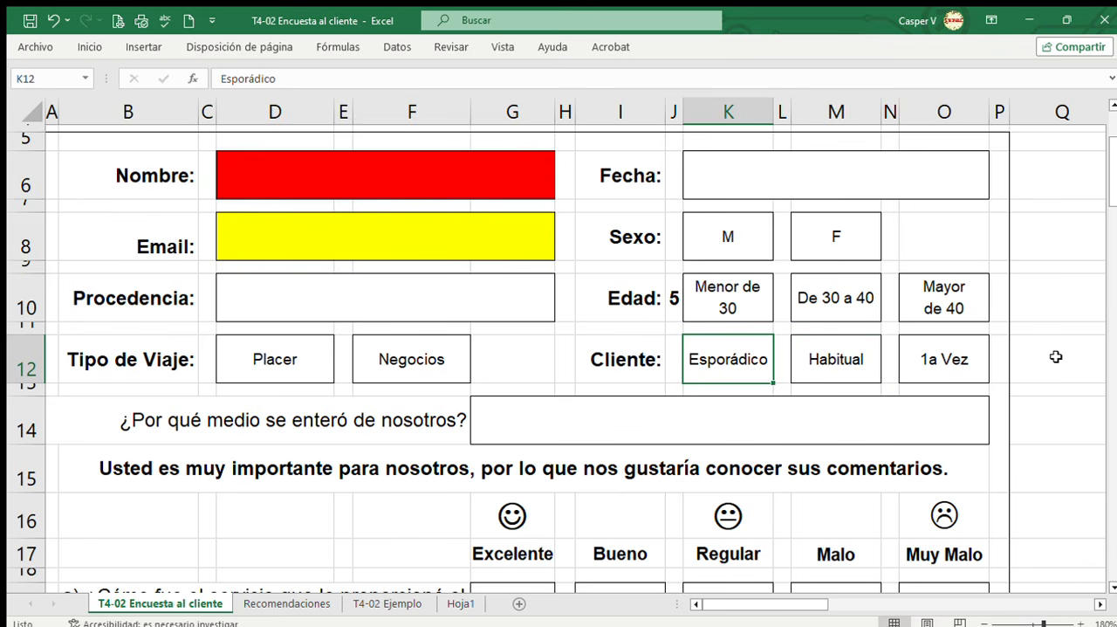
pyautogui.click(844, 367)
pyautogui.click(931, 366)
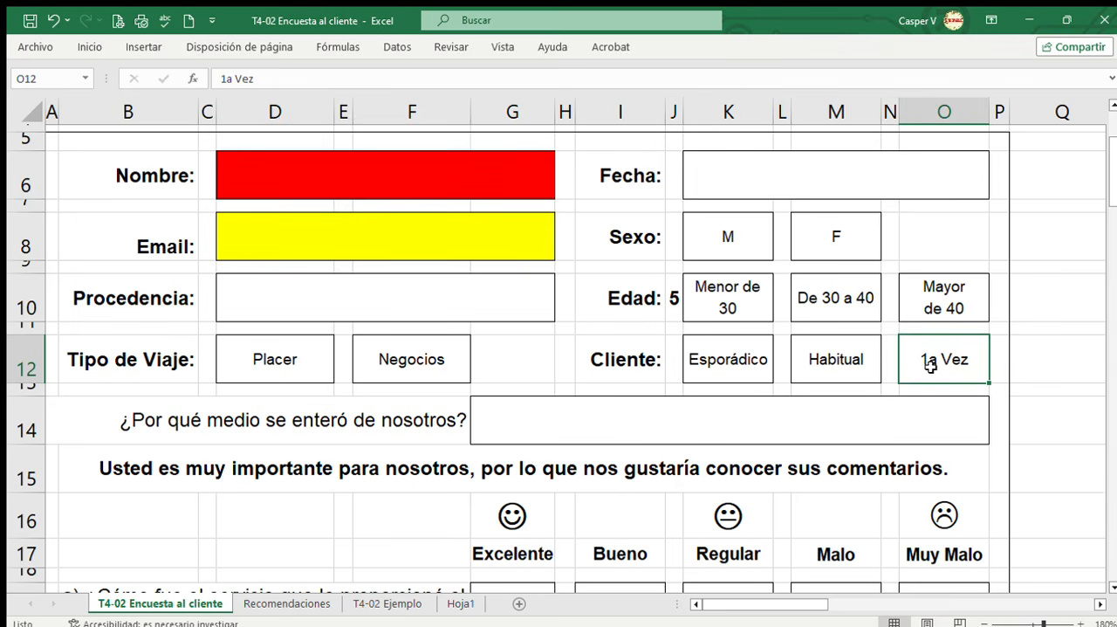
# Examine the question on how the customer heard about the business and the introductory sentence for the ratings.
pyautogui.moveTo(1110, 166); pyautogui.dragTo(1113, 193)
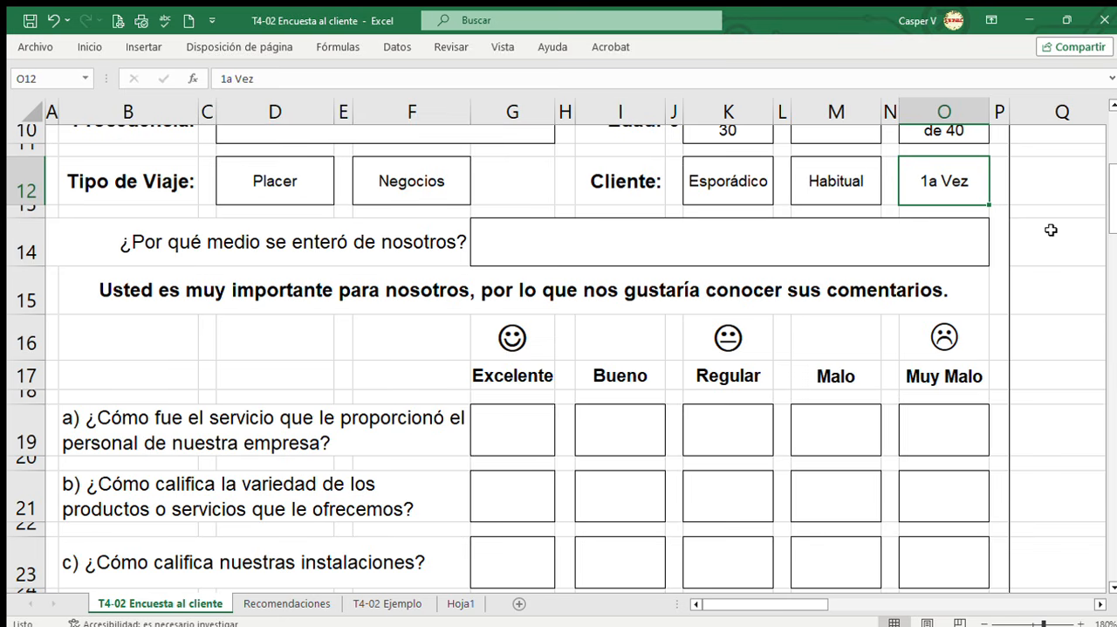
pyautogui.click(348, 246)
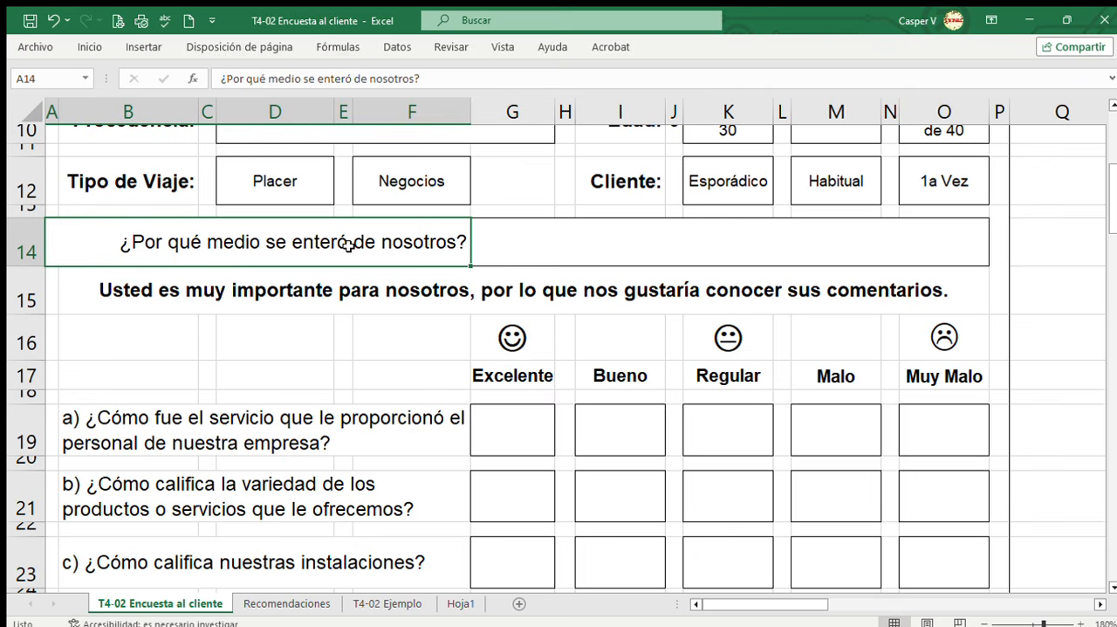
pyautogui.click(678, 245)
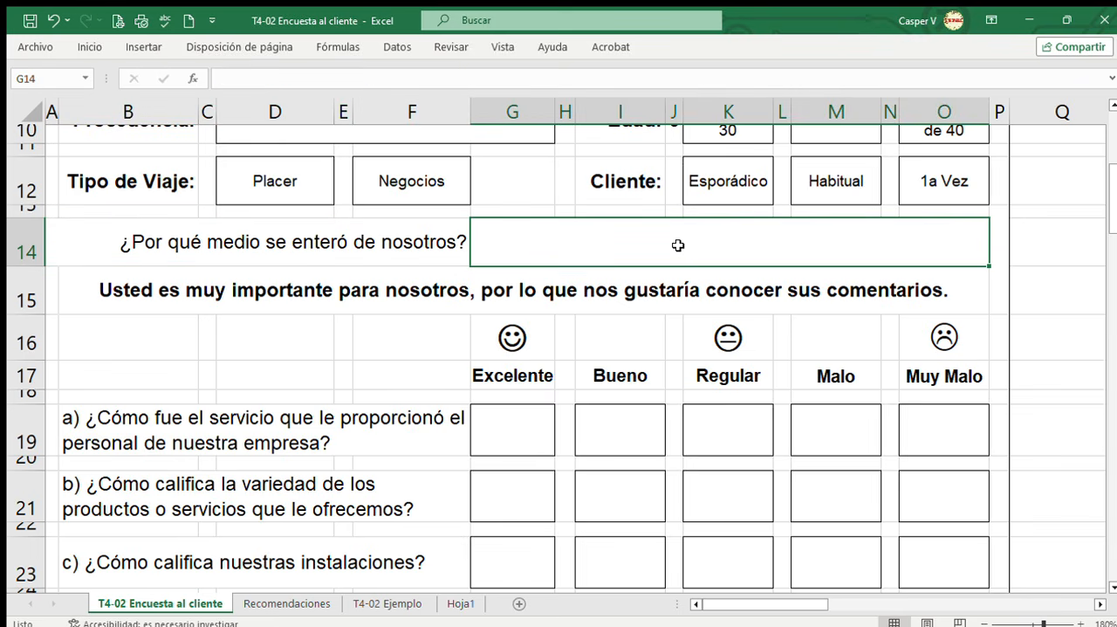
pyautogui.click(362, 245)
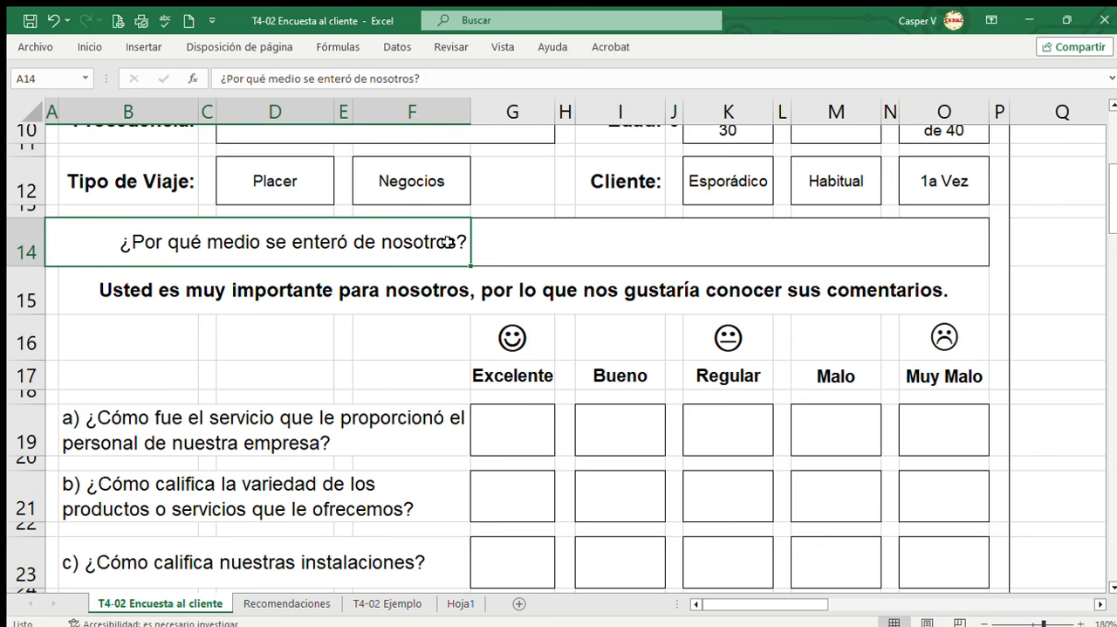
pyautogui.click(679, 246)
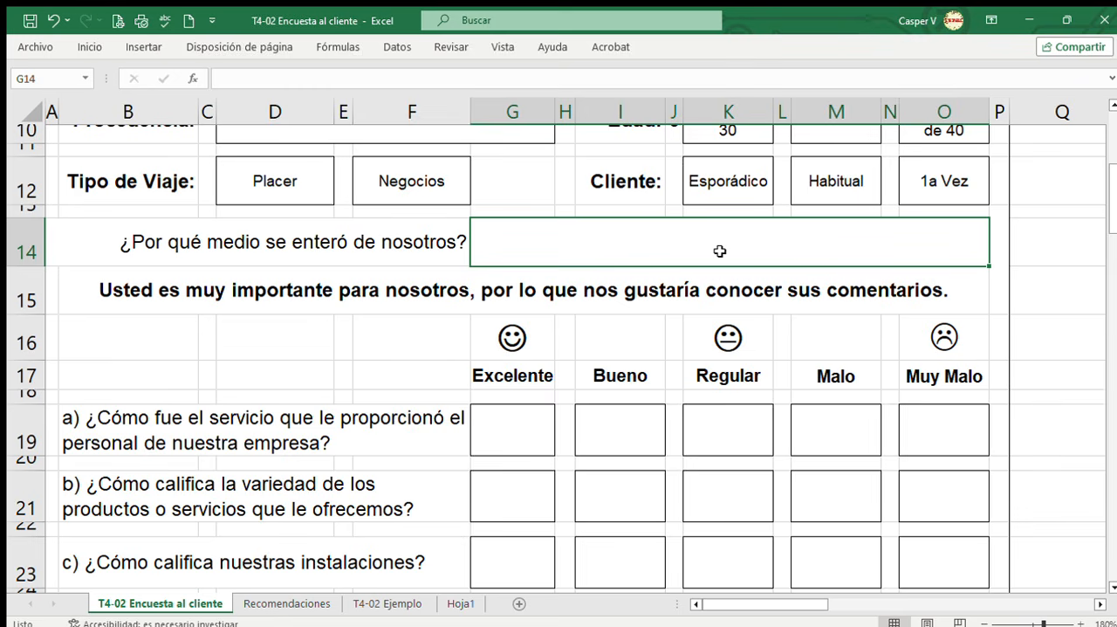
pyautogui.click(357, 310)
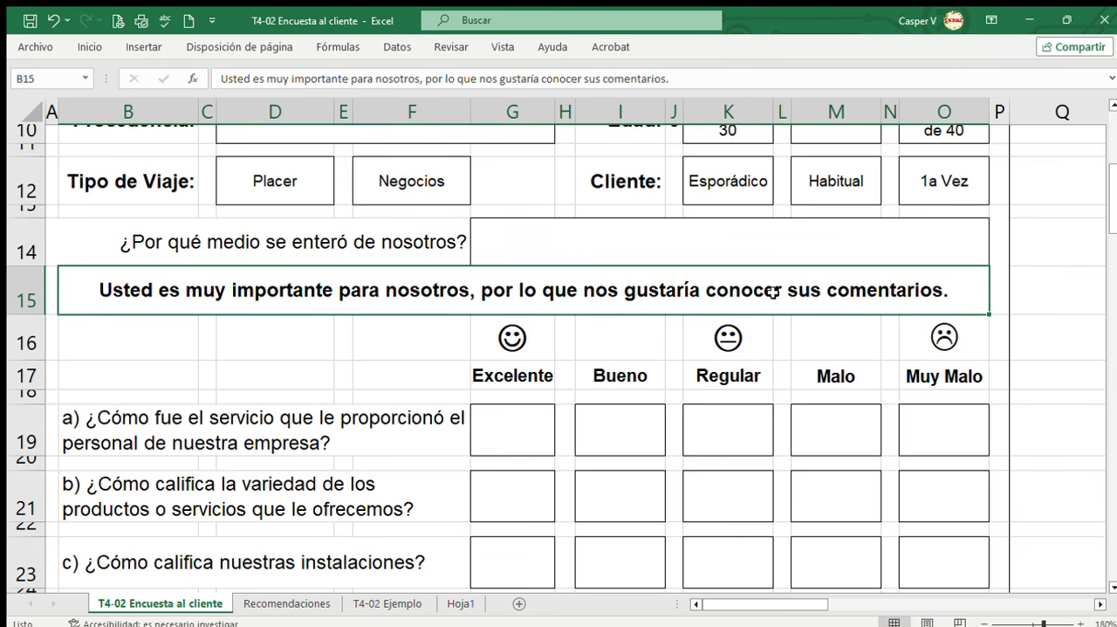
# Review rating questions a) to e) and their answer scale from Excelente to Muy Malo.
pyautogui.moveTo(1107, 205); pyautogui.dragTo(1113, 218)
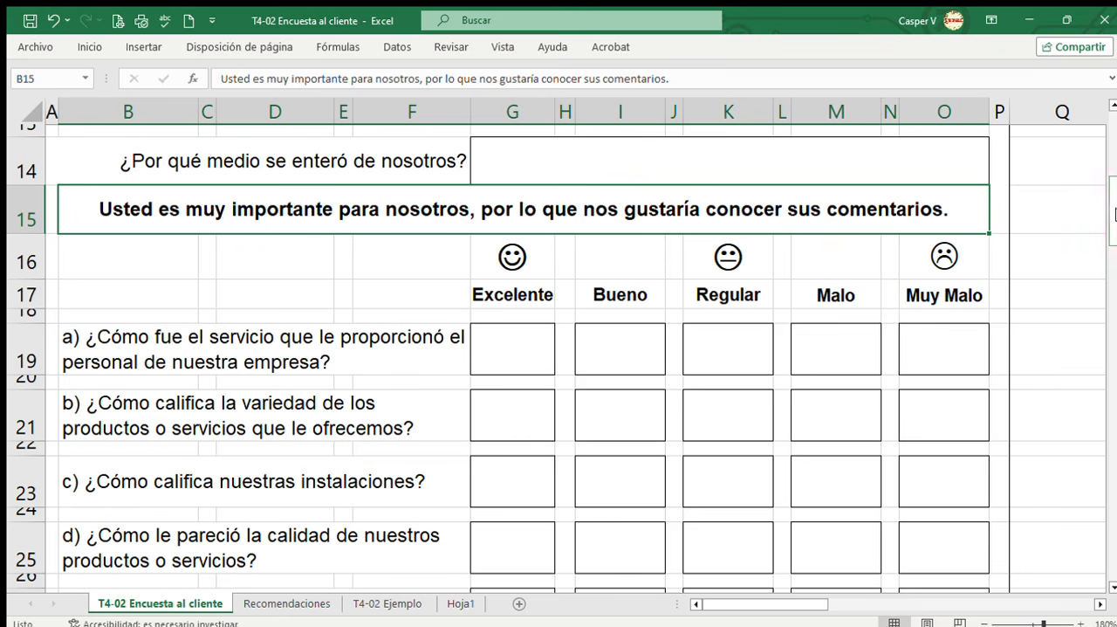
pyautogui.moveTo(1113, 218); pyautogui.dragTo(1113, 226)
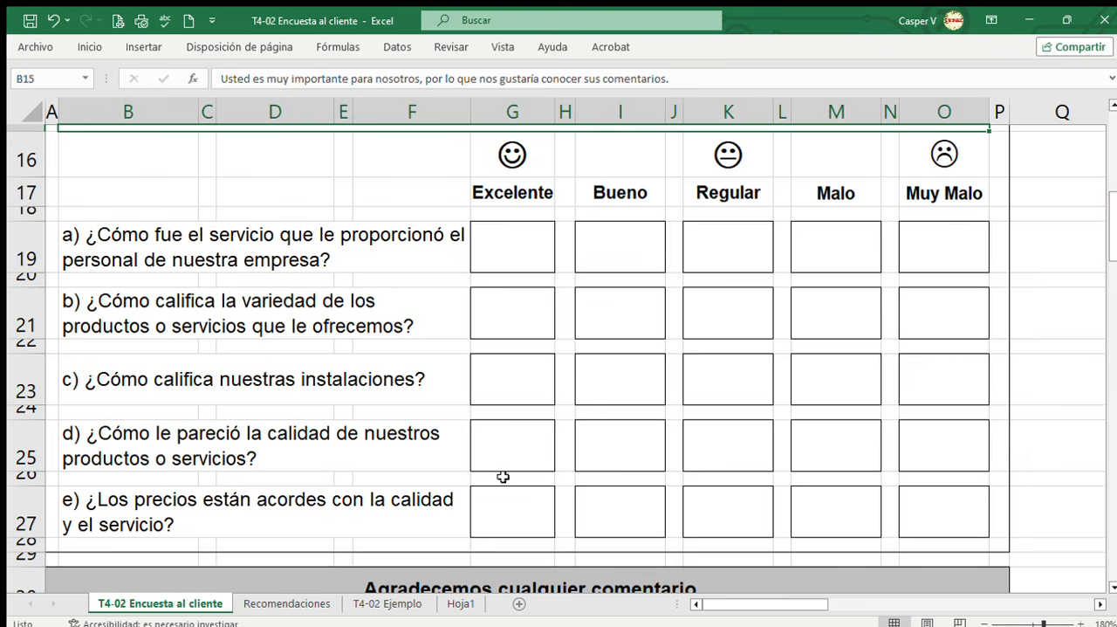
pyautogui.click(416, 260)
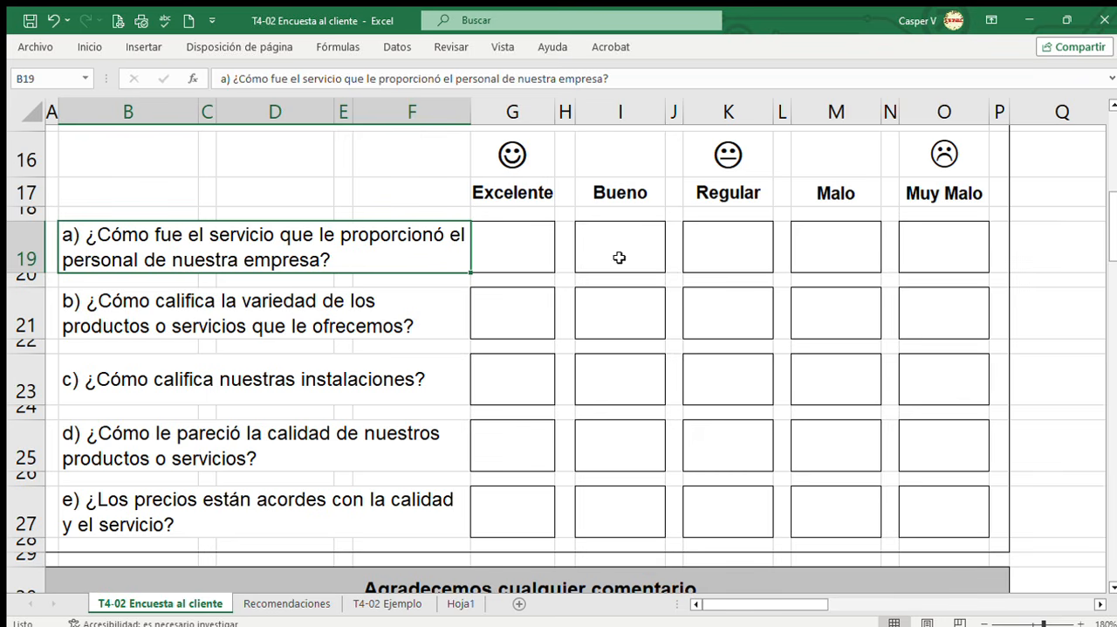
pyautogui.click(383, 324)
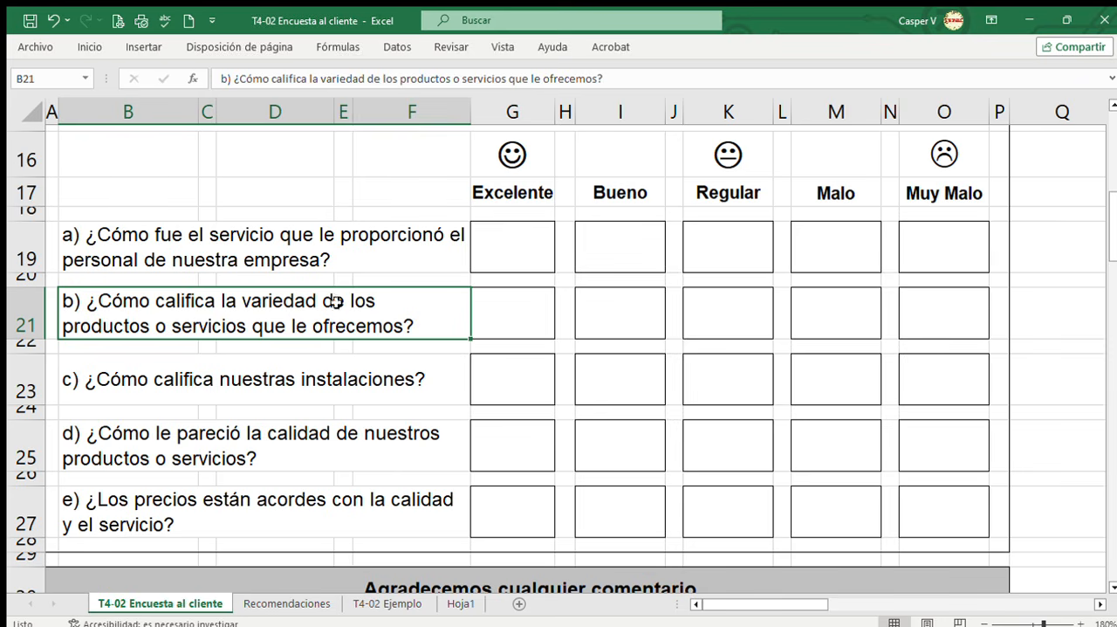
pyautogui.moveTo(353, 241); pyautogui.dragTo(349, 495)
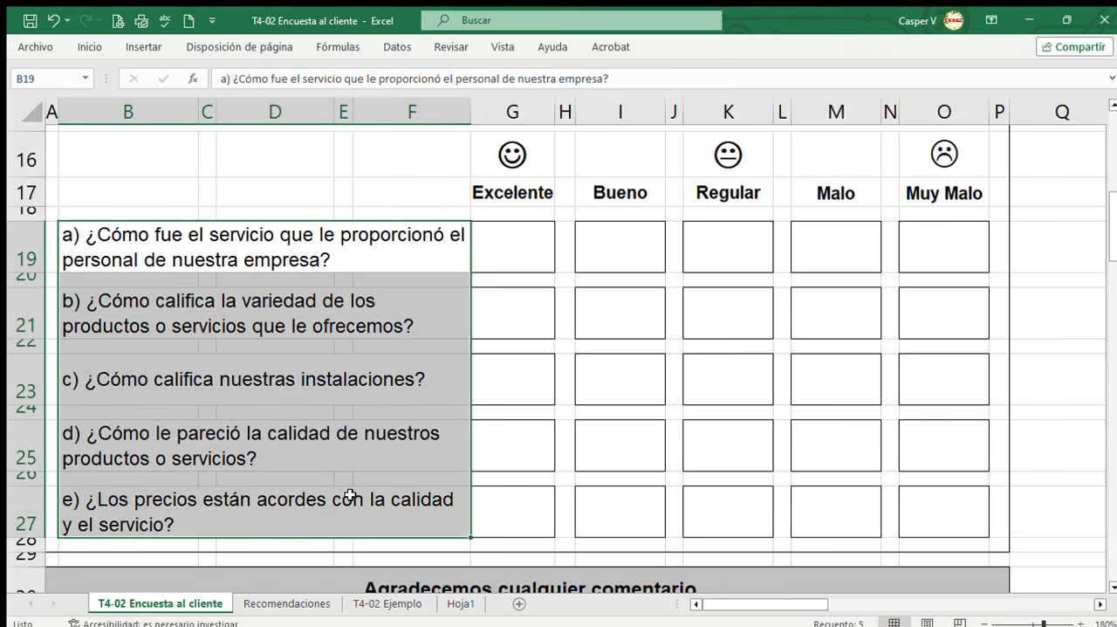
pyautogui.click(374, 384)
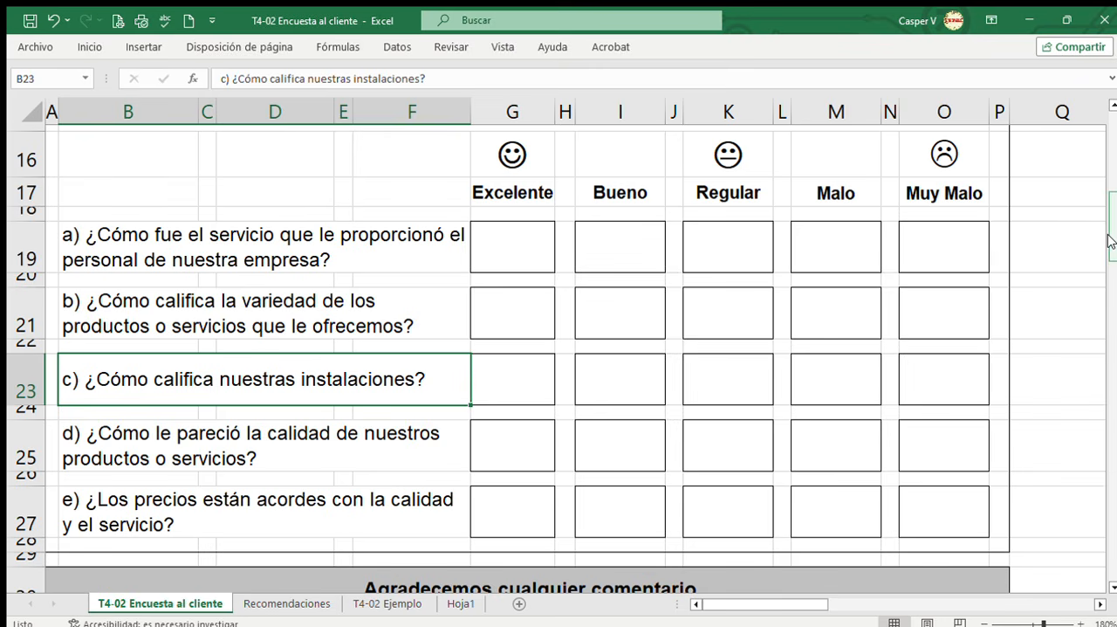
# Inspect the comments section and the repeated survey copies across the sheet at 60% zoom.
pyautogui.moveTo(1111, 241); pyautogui.dragTo(1115, 309)
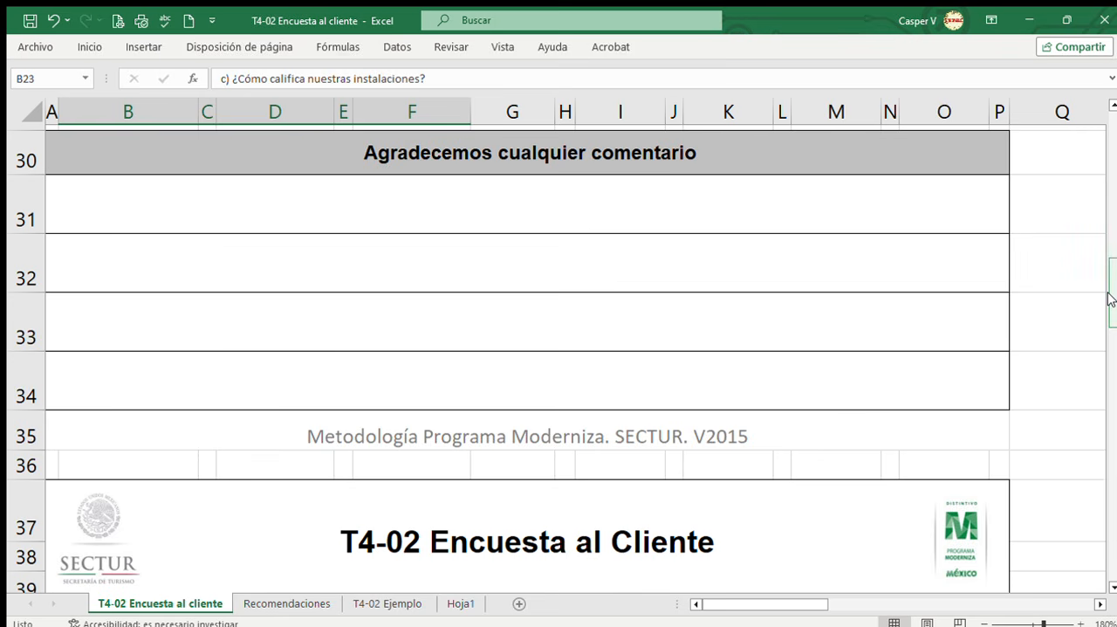
pyautogui.moveTo(1110, 298); pyautogui.dragTo(1110, 275)
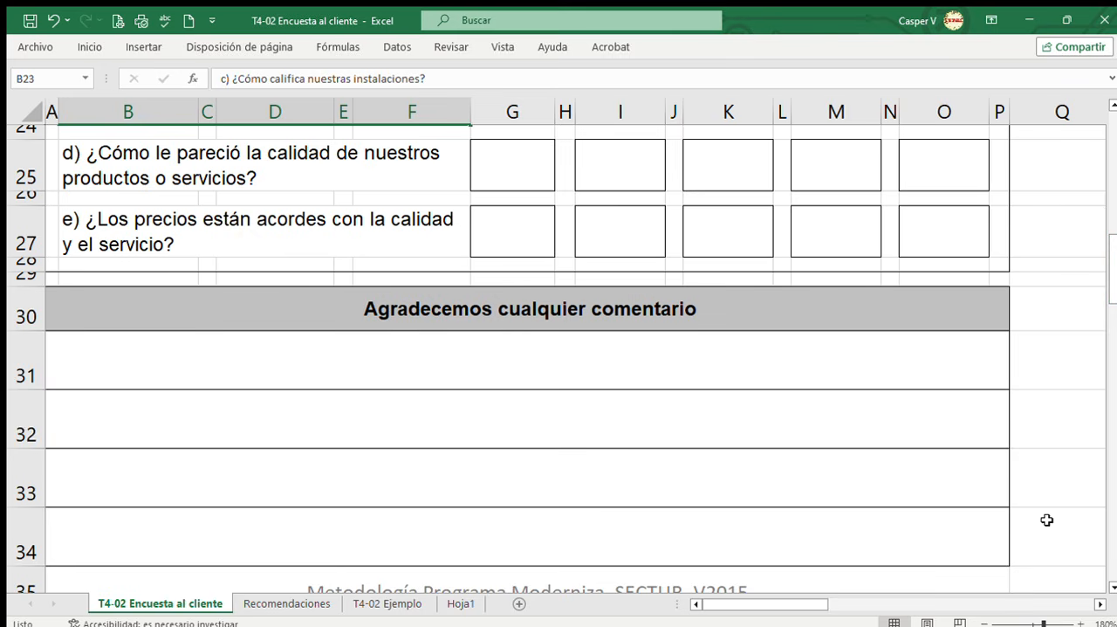
pyautogui.click(1015, 623)
pyautogui.scroll(3, 899, 474)
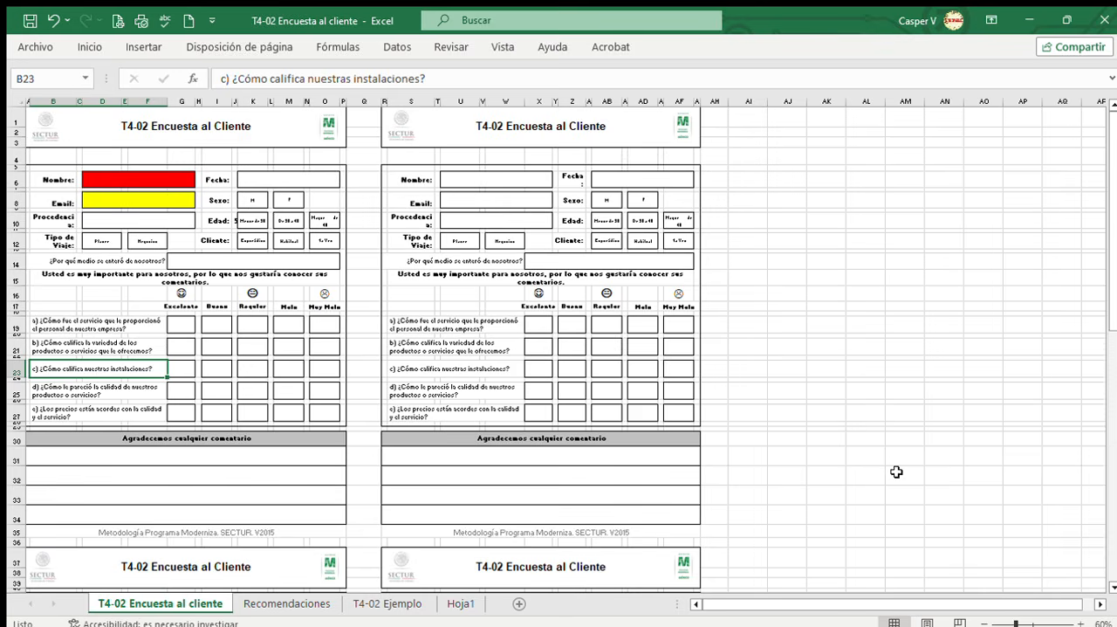
pyautogui.scroll(-1, 889, 381)
pyautogui.scroll(-7, 889, 381)
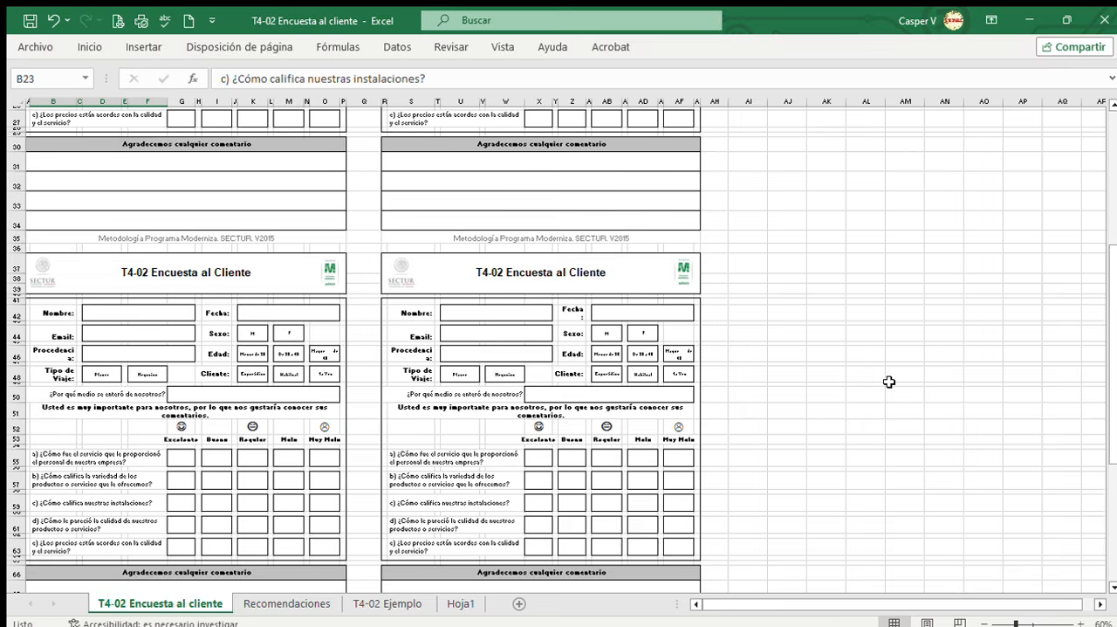
# Examine the lower pair of survey copies through to their comments sections.
pyautogui.scroll(-1, 888, 381)
pyautogui.scroll(-2, 889, 381)
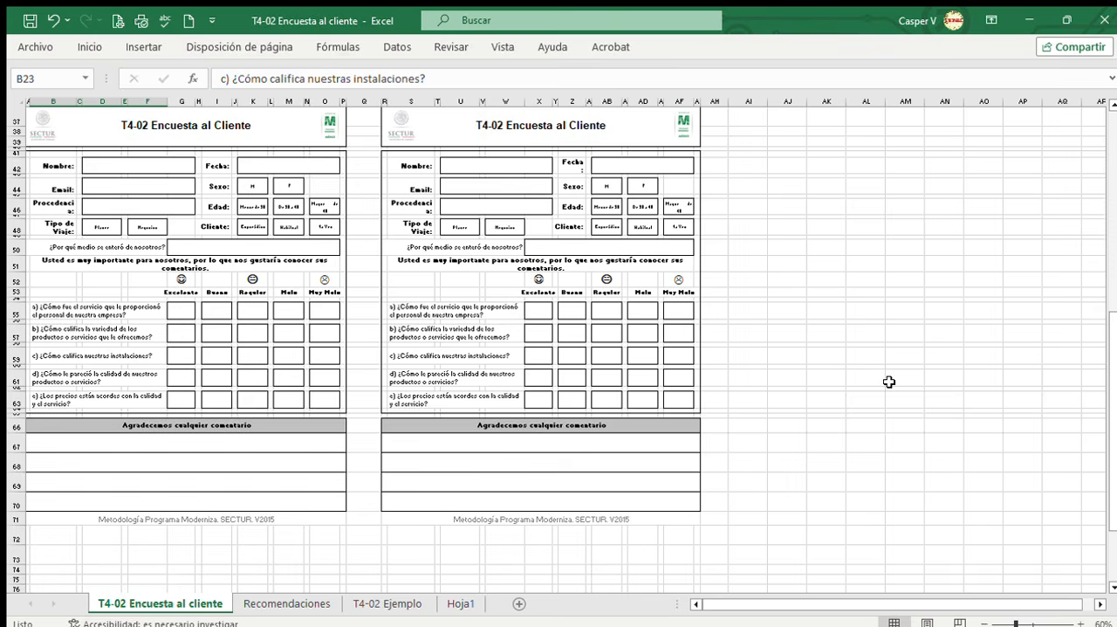
pyautogui.scroll(1, 889, 381)
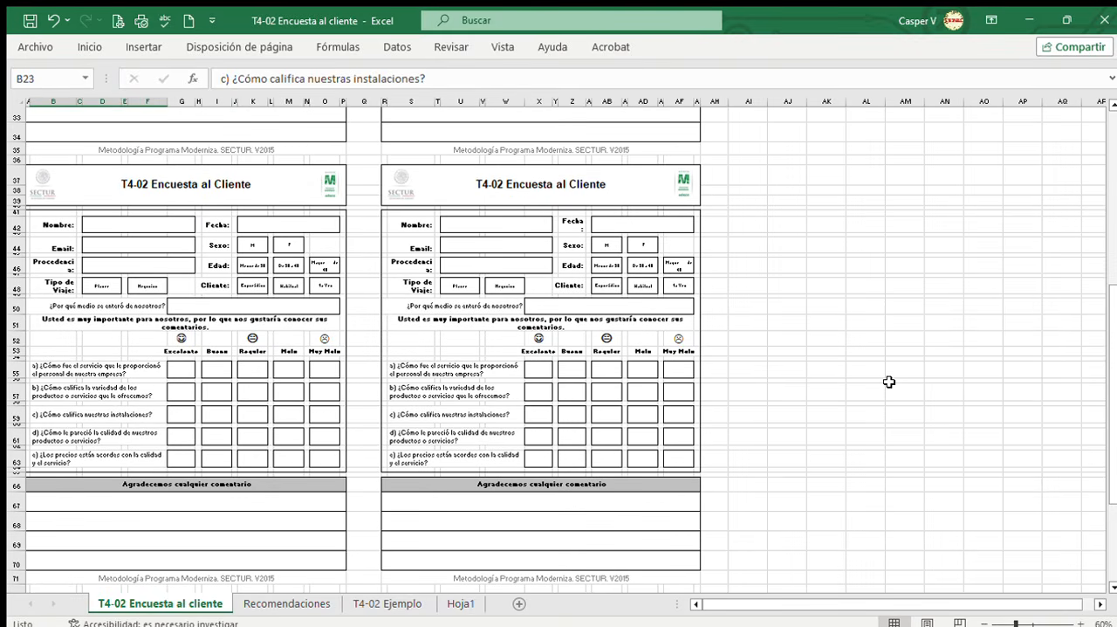
# Review the Recomendaciones sheet's advice on formulating survey questions and the UGB that each restaurant question rates.
pyautogui.click(294, 603)
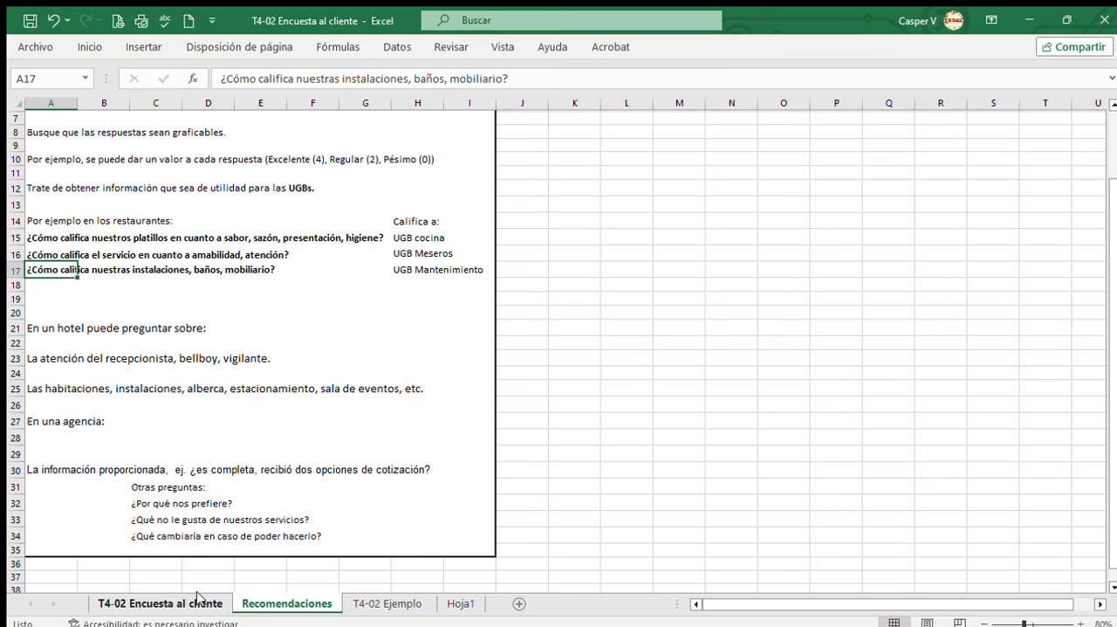
pyautogui.scroll(2, 340, 347)
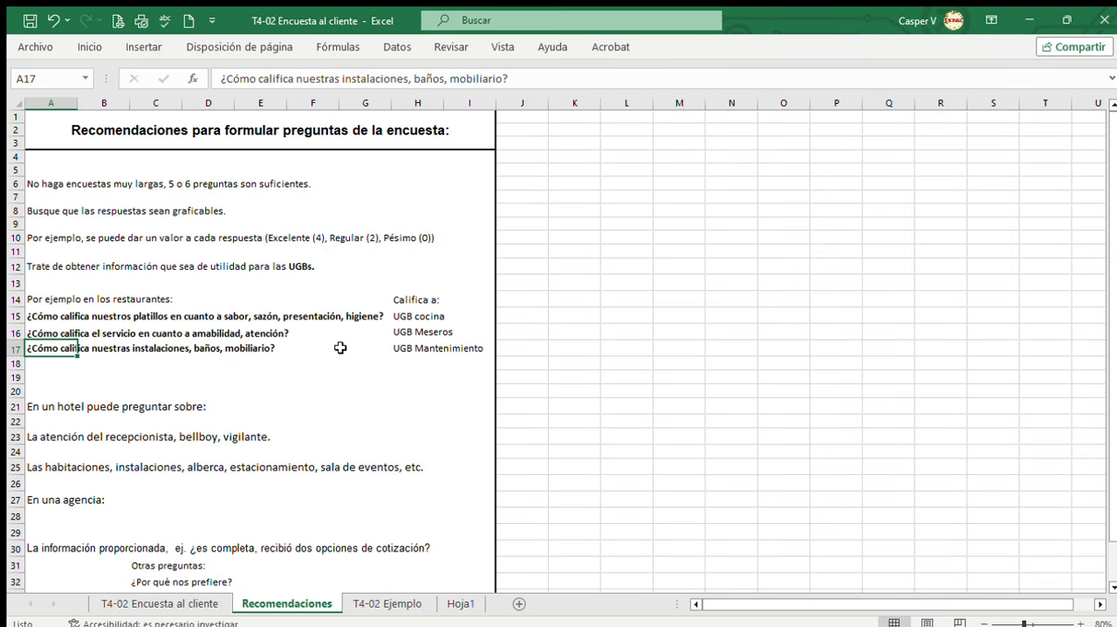
pyautogui.click(174, 139)
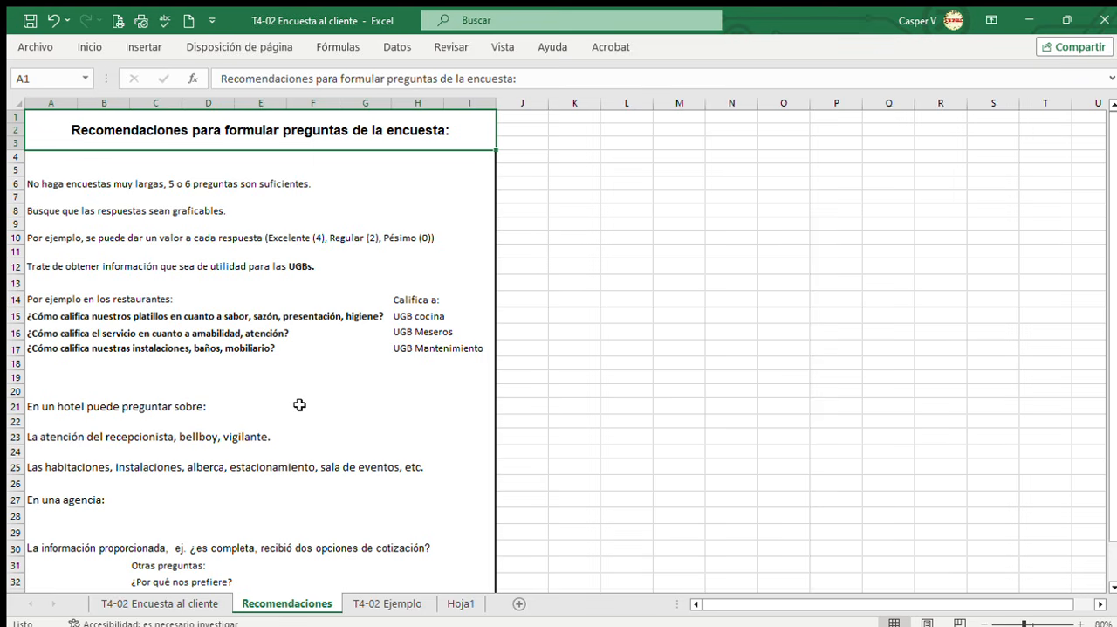
pyautogui.click(436, 317)
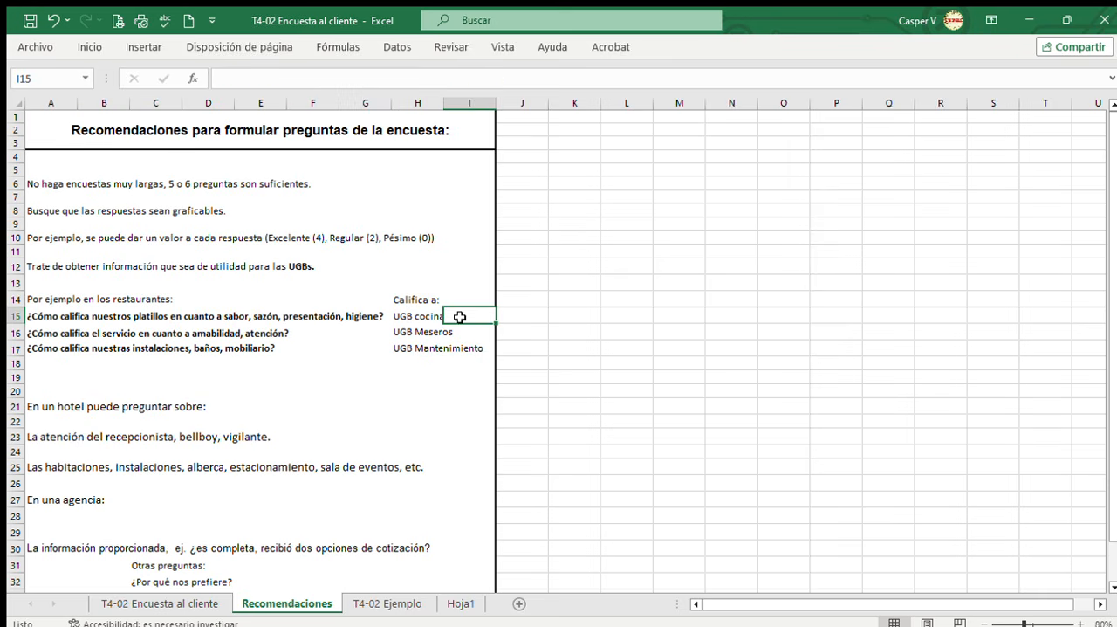
pyautogui.click(429, 330)
pyautogui.click(426, 348)
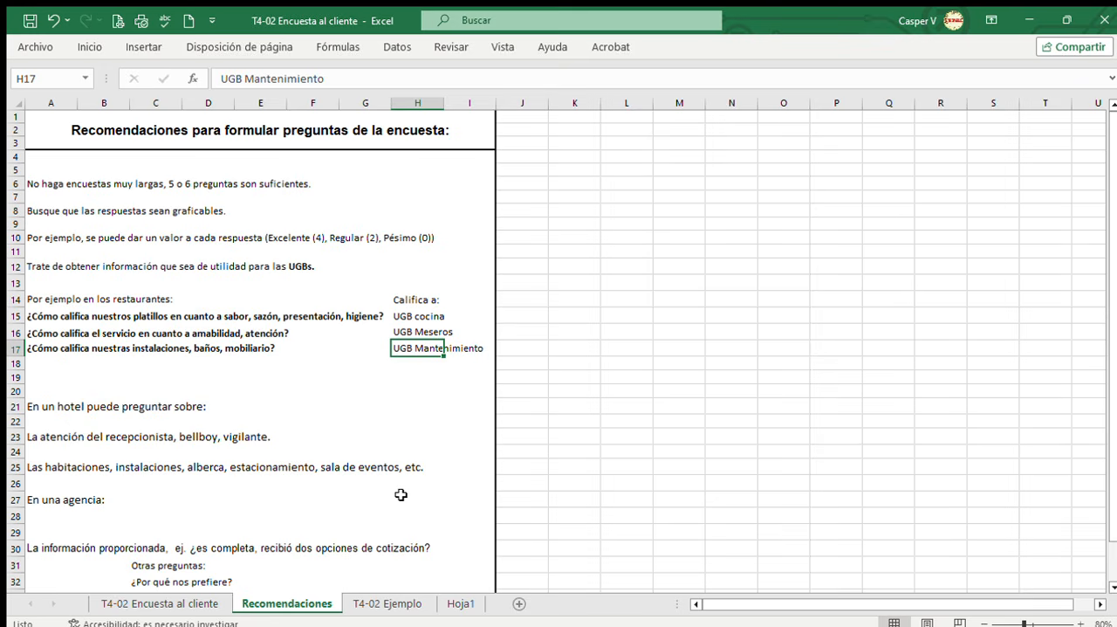
# Examine the customer data and marked options at the start of the completed survey on the T4-02 Ejemplo sheet.
pyautogui.click(395, 601)
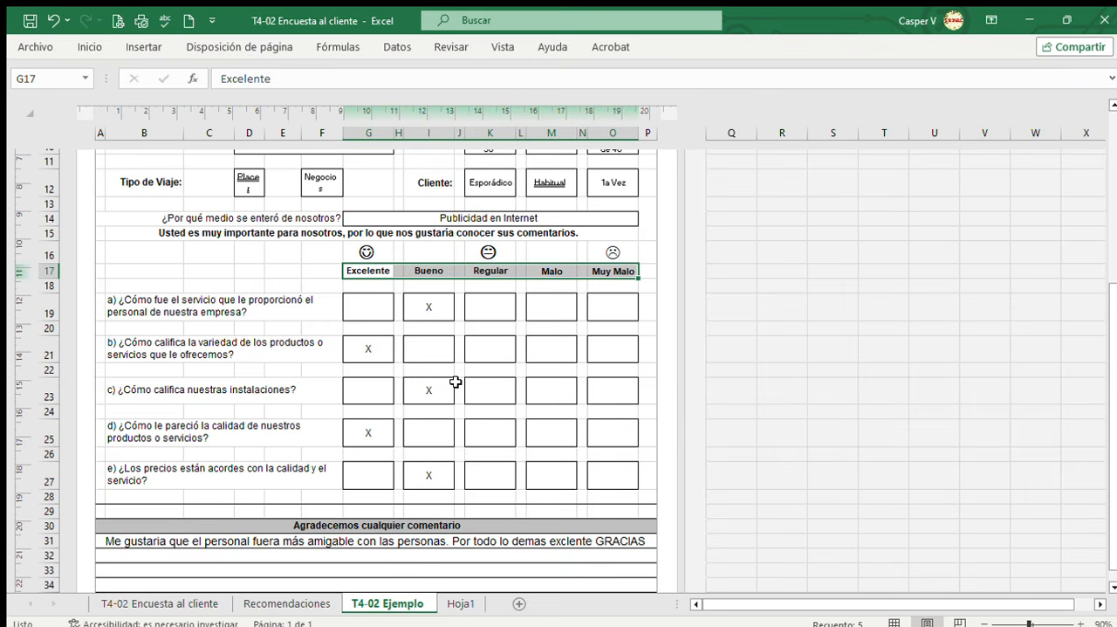
pyautogui.scroll(1, 455, 381)
pyautogui.scroll(3, 455, 382)
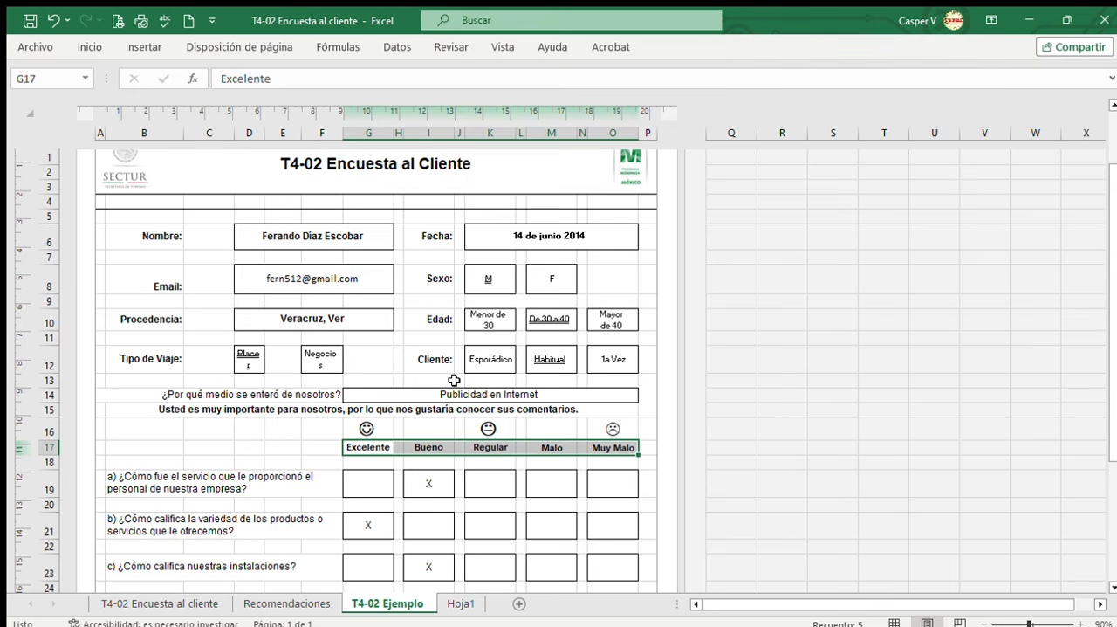
pyautogui.click(652, 519)
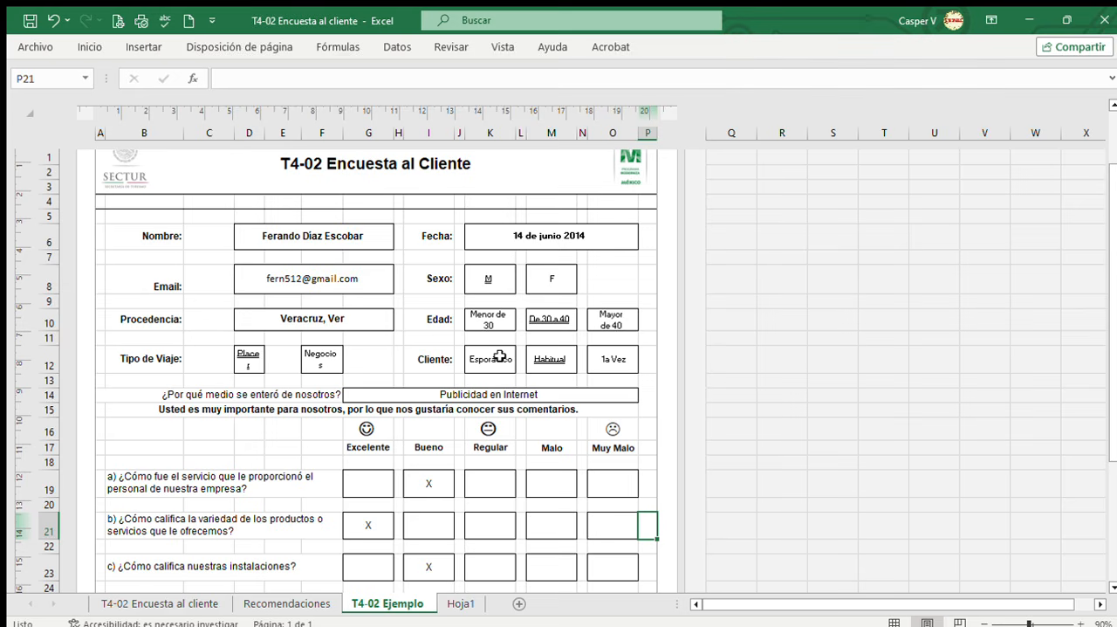
# Review the example survey's marked ratings for questions a) to e) and the customer's written comment.
pyautogui.scroll(-2, 500, 356)
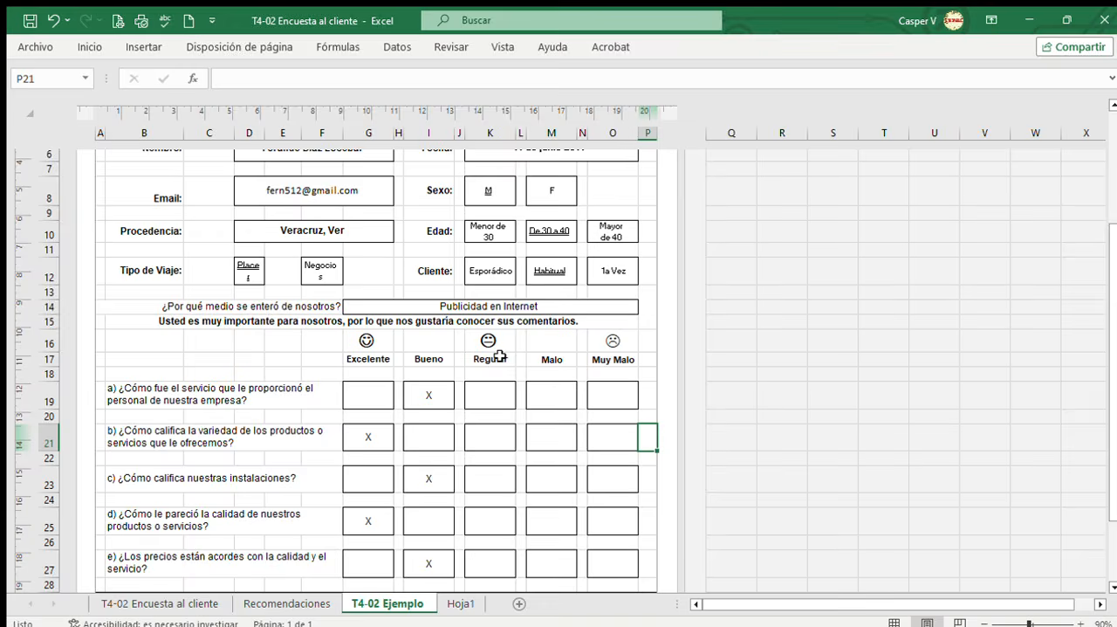
pyautogui.scroll(-3, 499, 356)
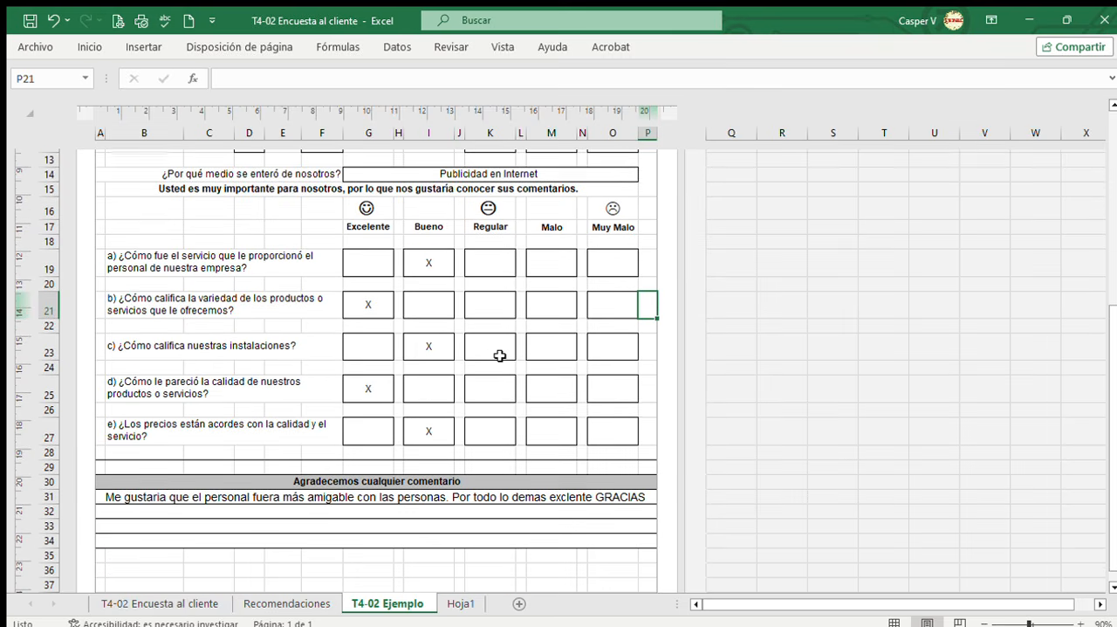
pyautogui.scroll(1, 499, 356)
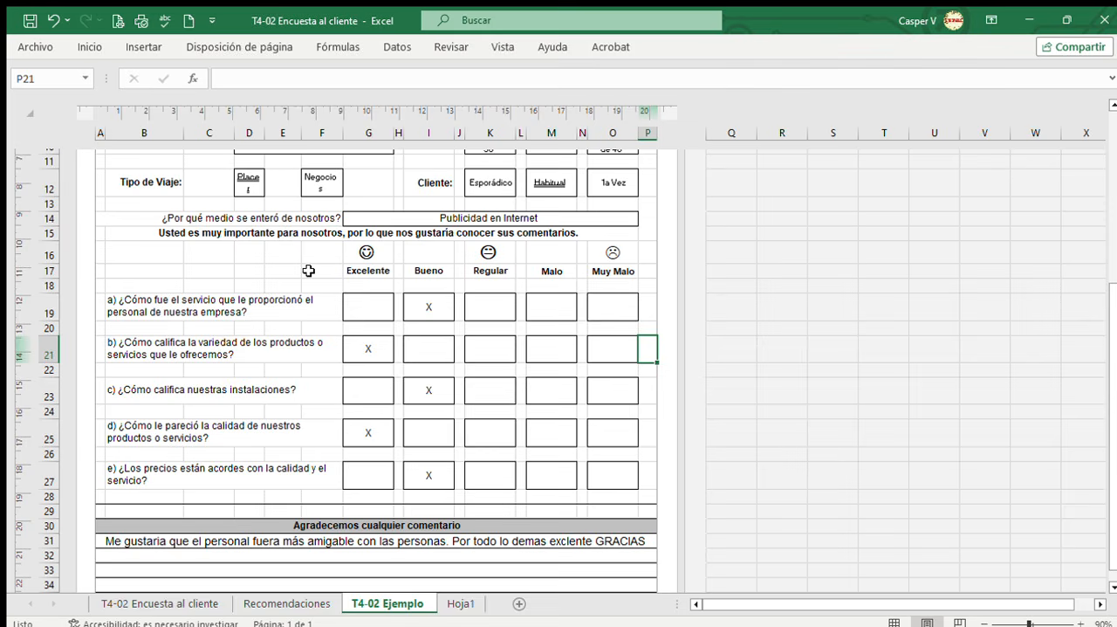
pyautogui.scroll(4, 309, 271)
pyautogui.scroll(-2, 581, 333)
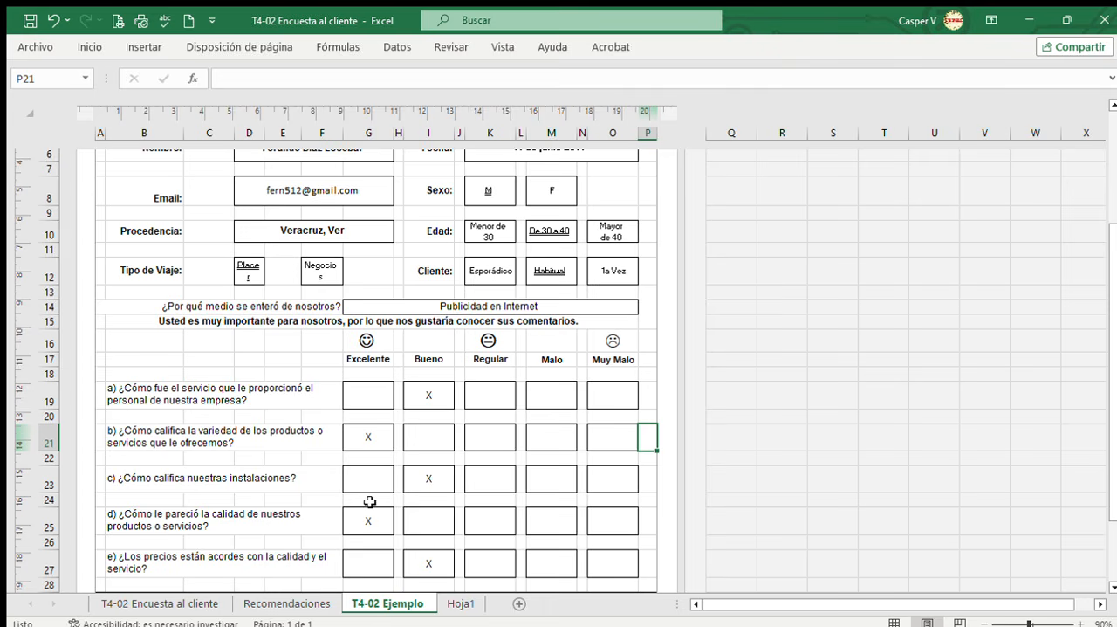
pyautogui.scroll(-2, 370, 503)
pyautogui.click(382, 545)
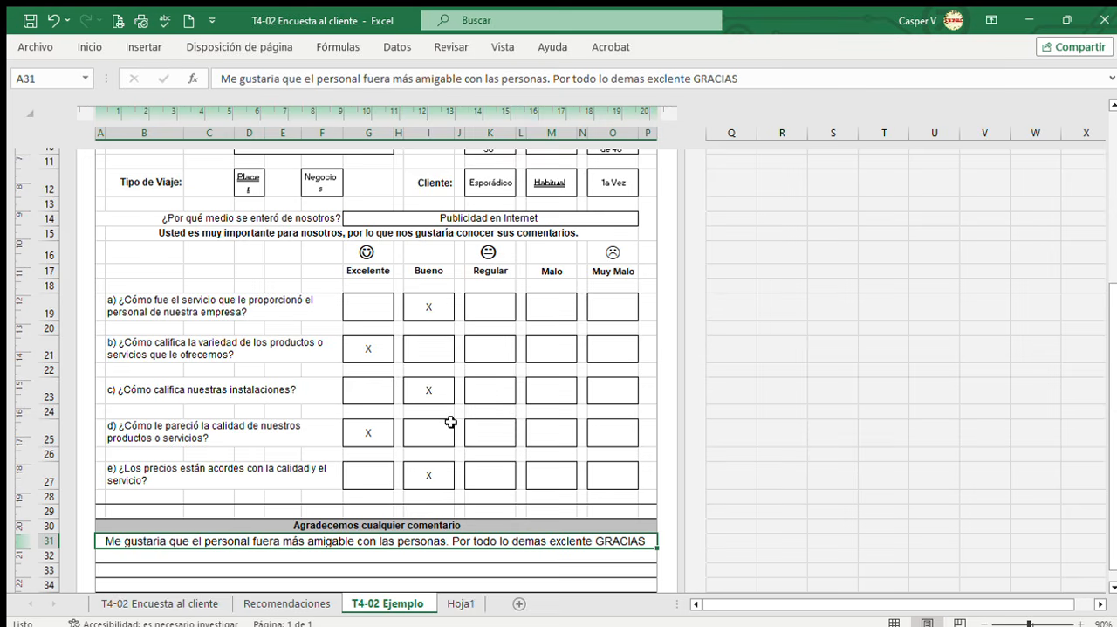
# Inspect the Hoja1 results table, checking the response total for question a and the grand total.
pyautogui.click(454, 603)
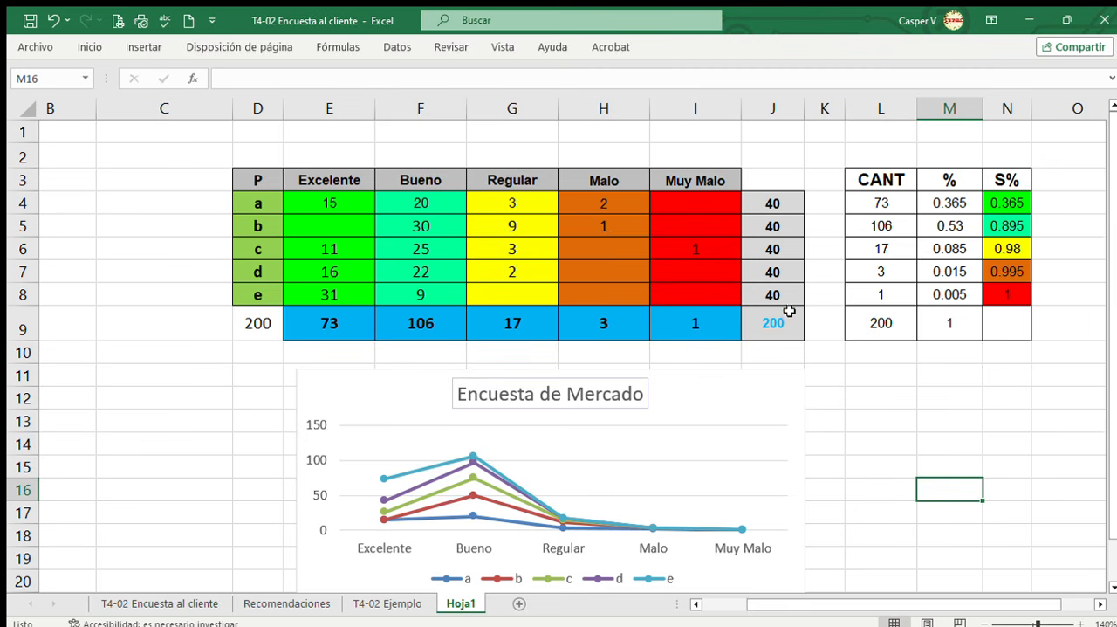
pyautogui.click(789, 206)
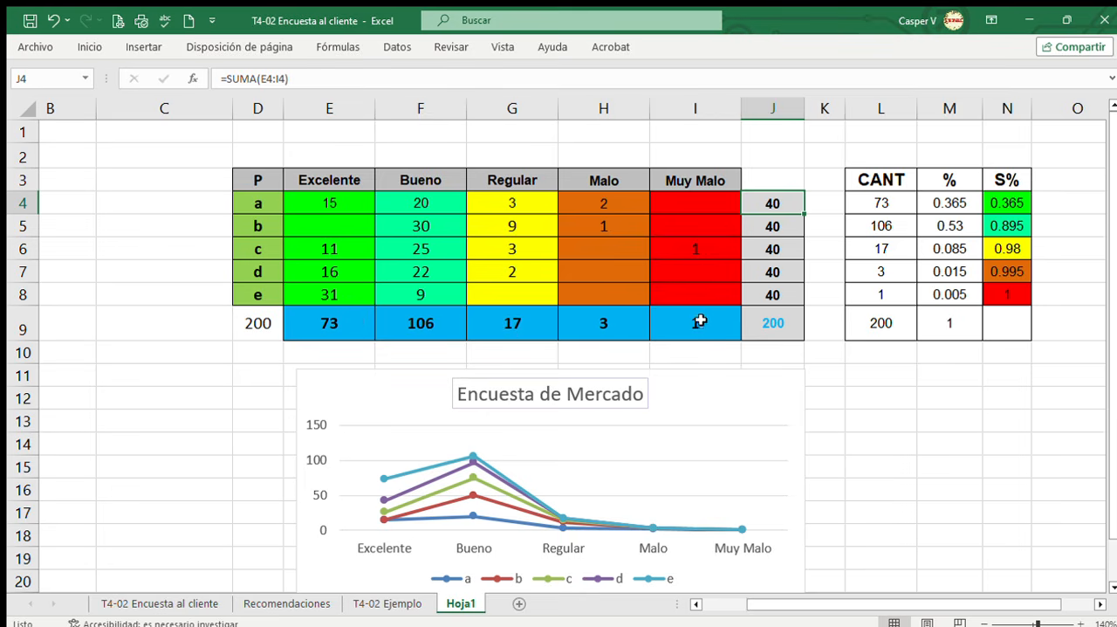
pyautogui.click(789, 325)
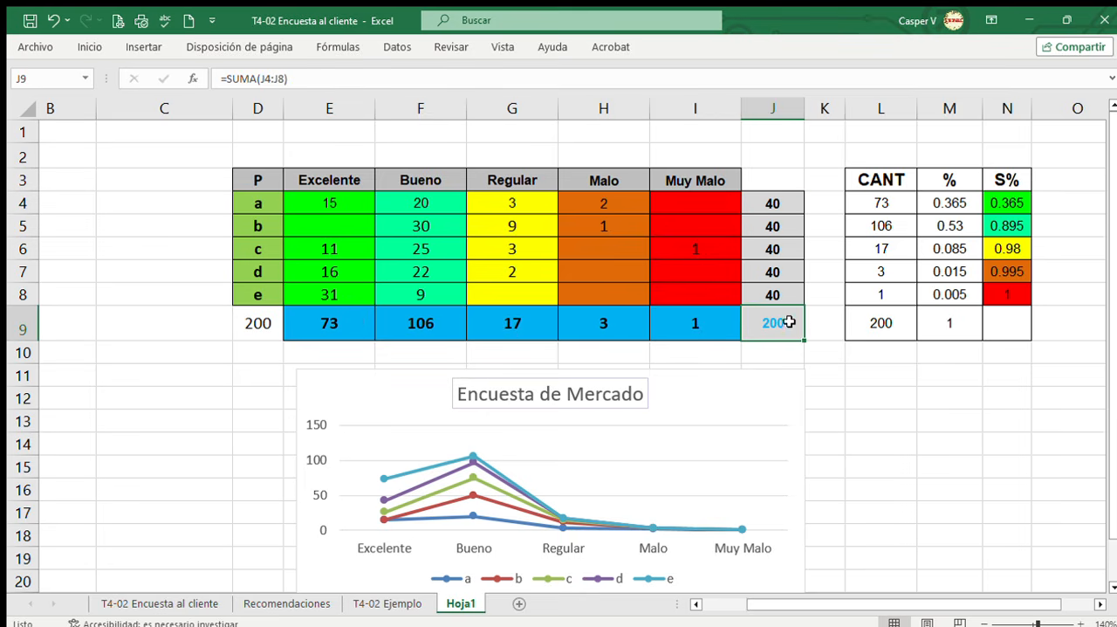
# Compare the CANT amounts with their % formulas for the Excelente, Bueno and Regular ratings.
pyautogui.click(954, 203)
pyautogui.click(874, 207)
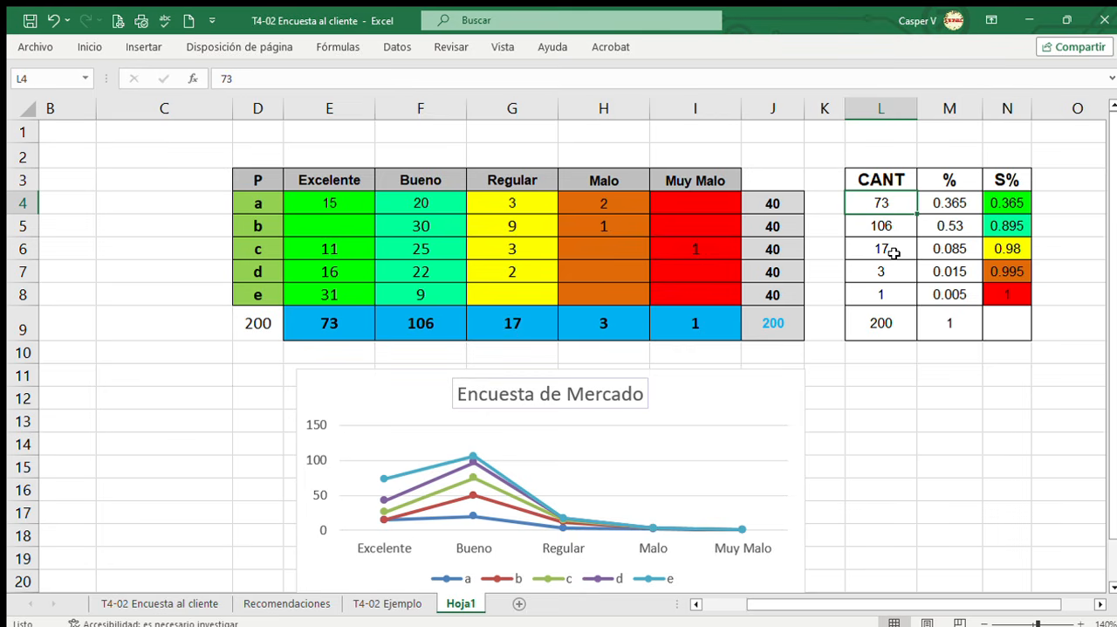
pyautogui.click(958, 204)
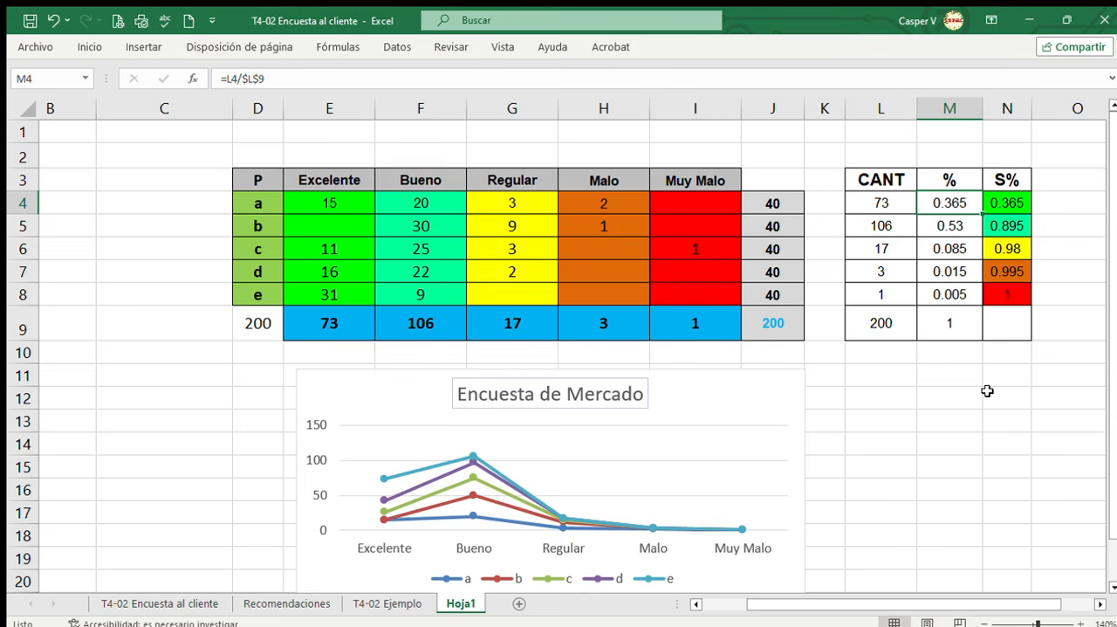
pyautogui.click(947, 227)
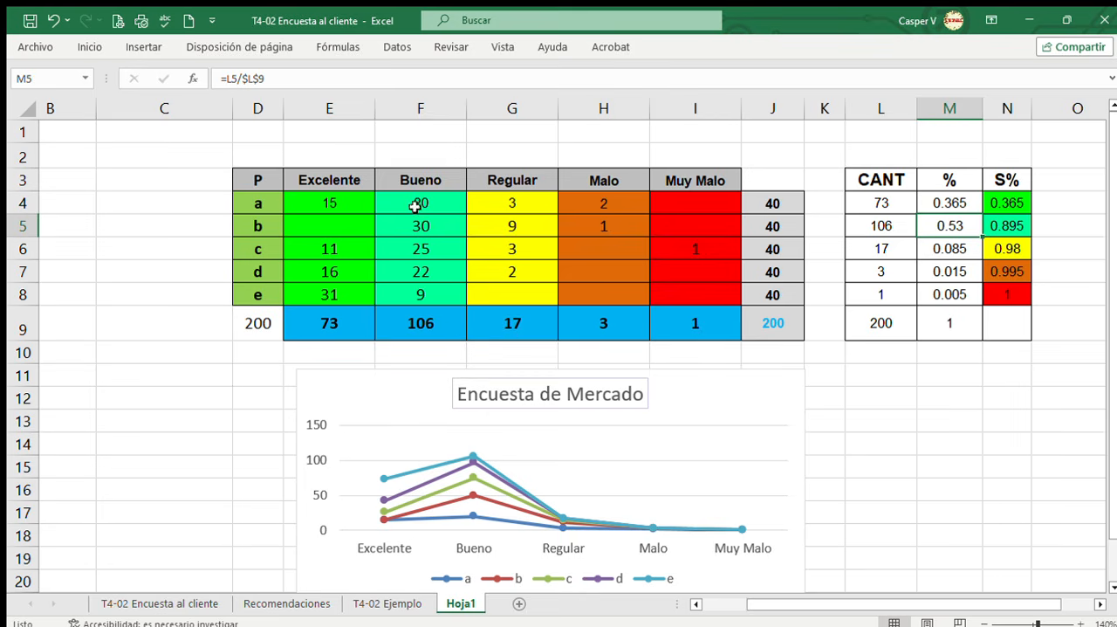
pyautogui.click(860, 226)
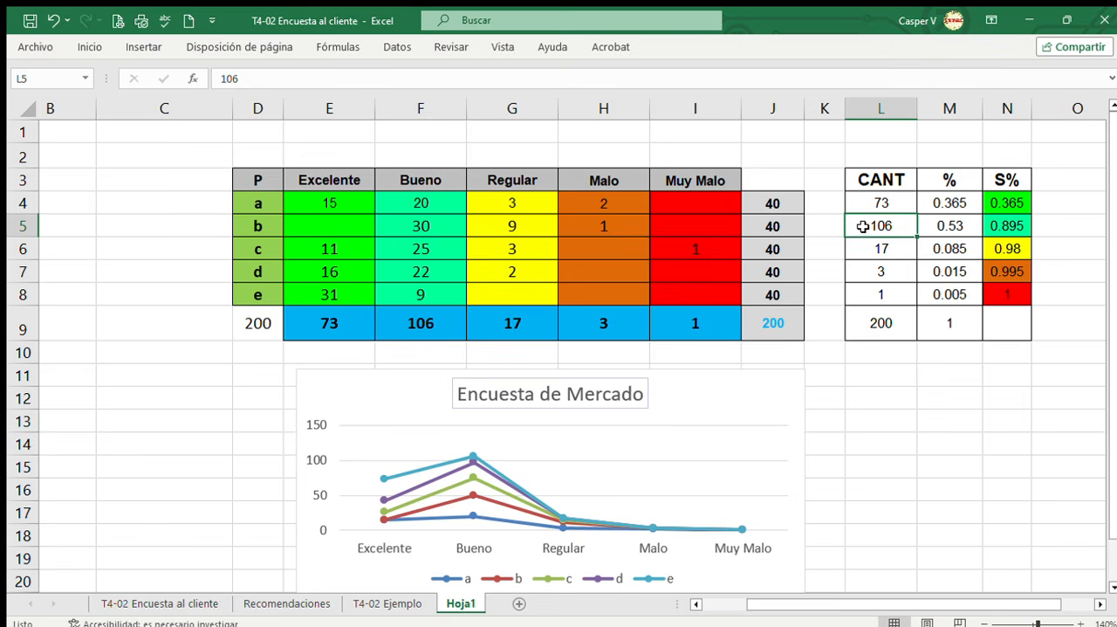
pyautogui.click(972, 226)
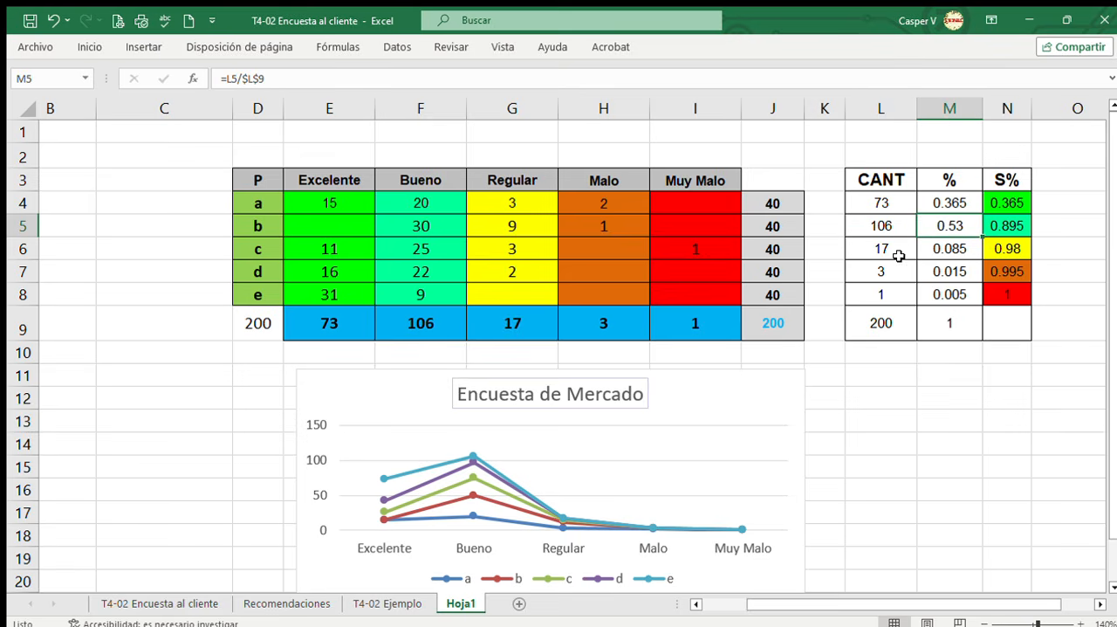
pyautogui.click(895, 249)
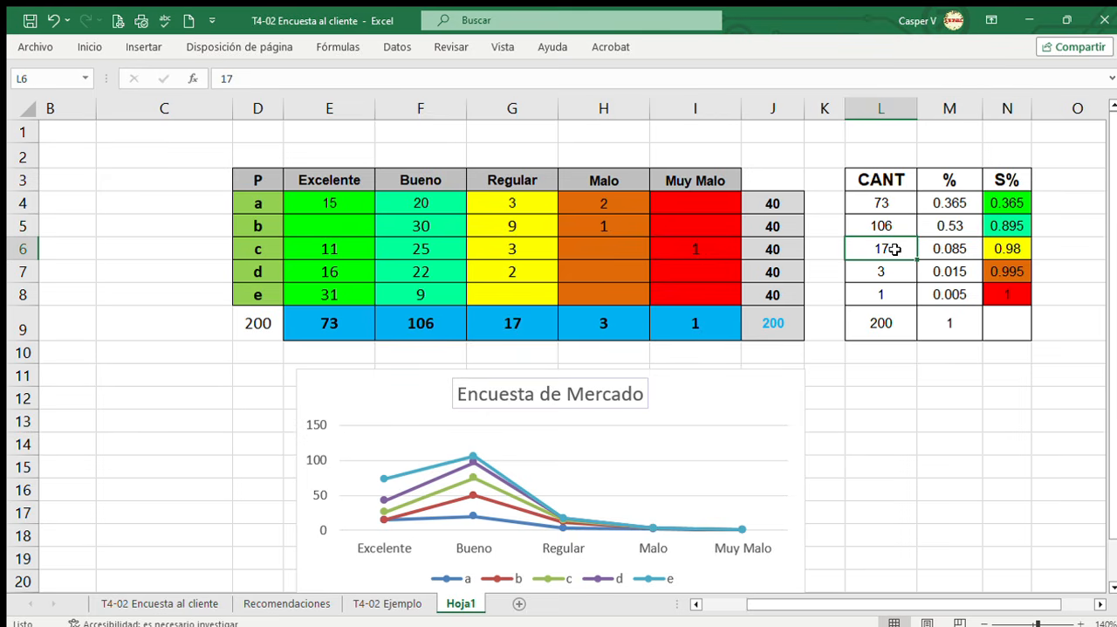
pyautogui.click(949, 251)
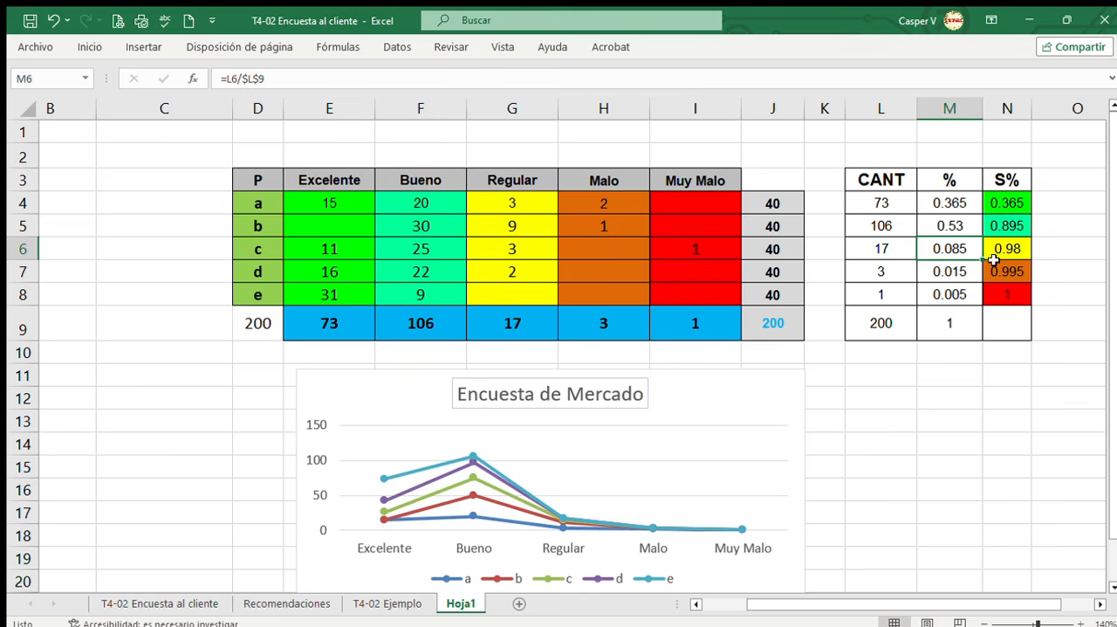
# Check question c's Muy Malo count and the accumulated S% values for Regular through Muy Malo.
pyautogui.click(1058, 247)
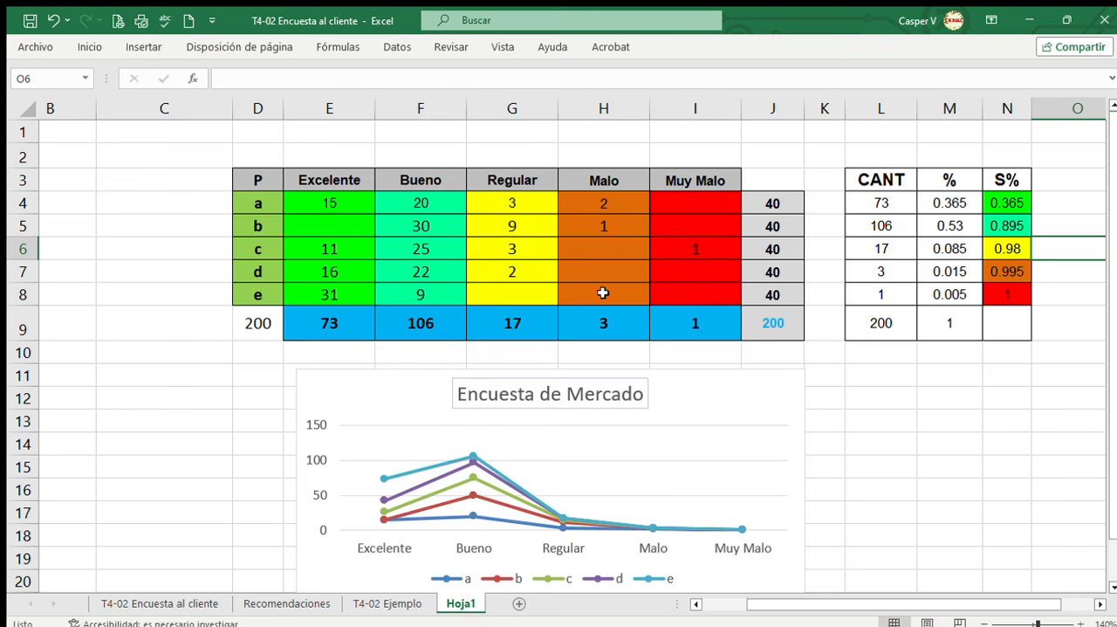
pyautogui.click(726, 251)
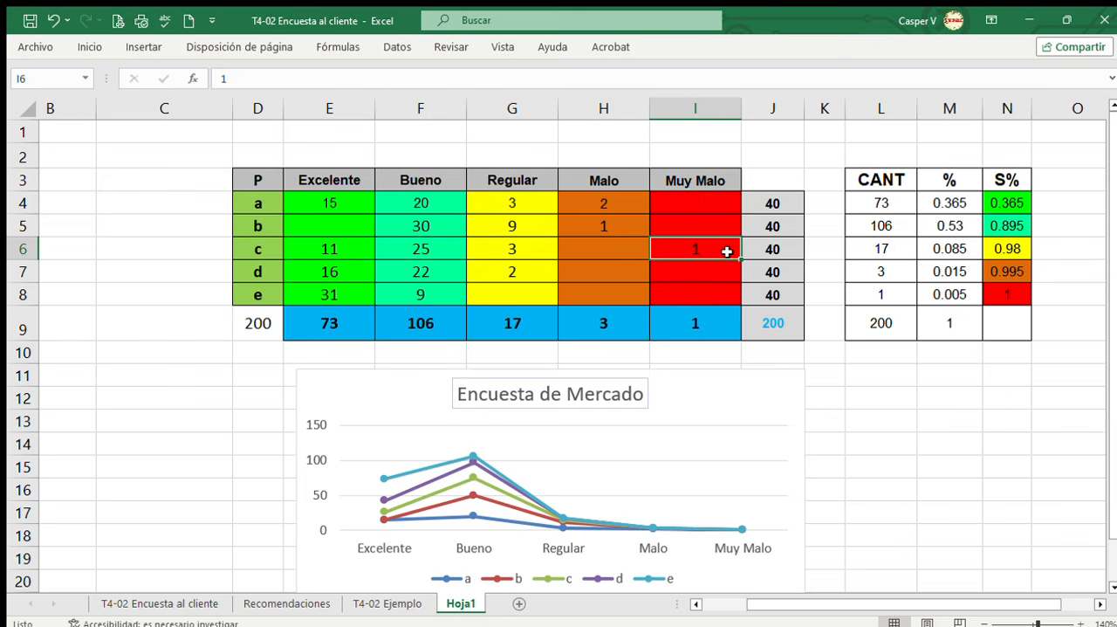
pyautogui.moveTo(1026, 295); pyautogui.dragTo(1009, 251)
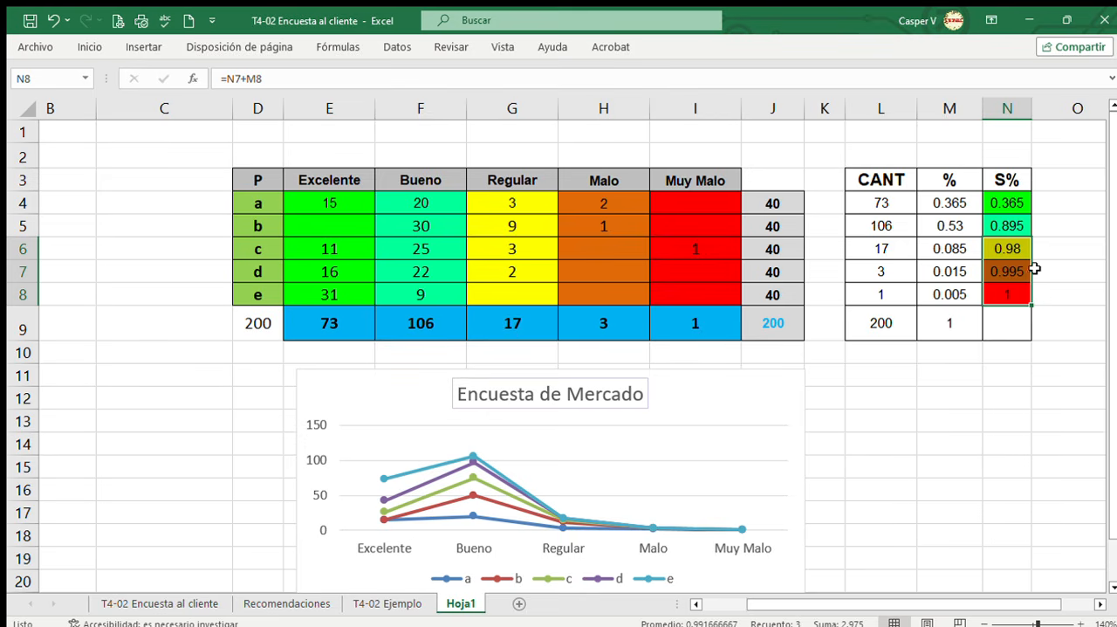
# Examine the accumulated S% formulas for Excelente and Bueno, and locate question b in the results table.
pyautogui.click(1065, 212)
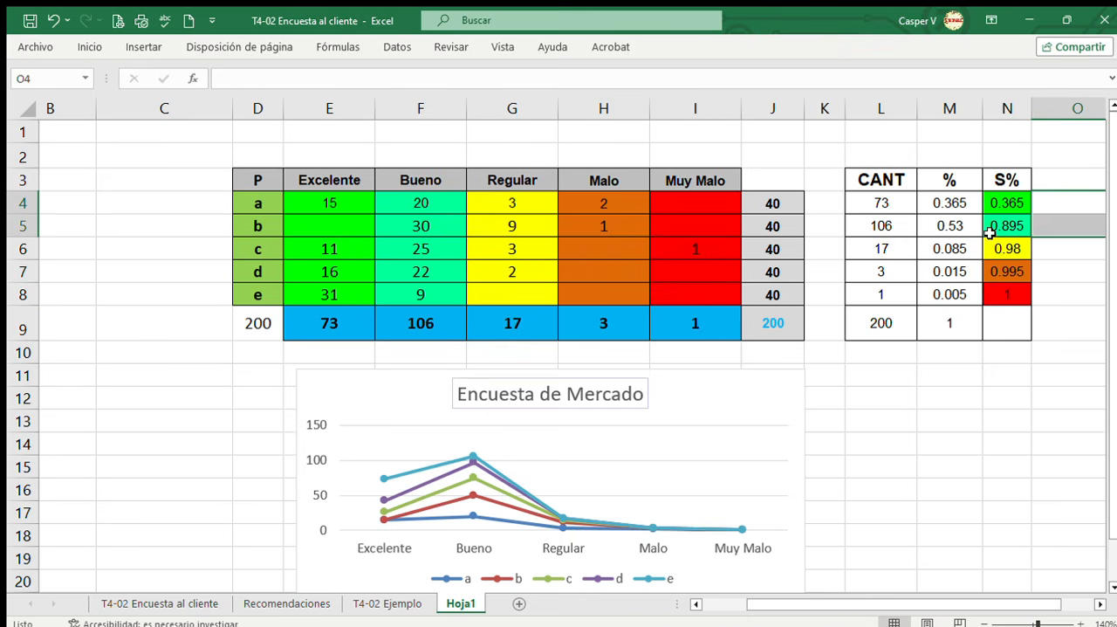
pyautogui.moveTo(1020, 228); pyautogui.dragTo(1018, 214)
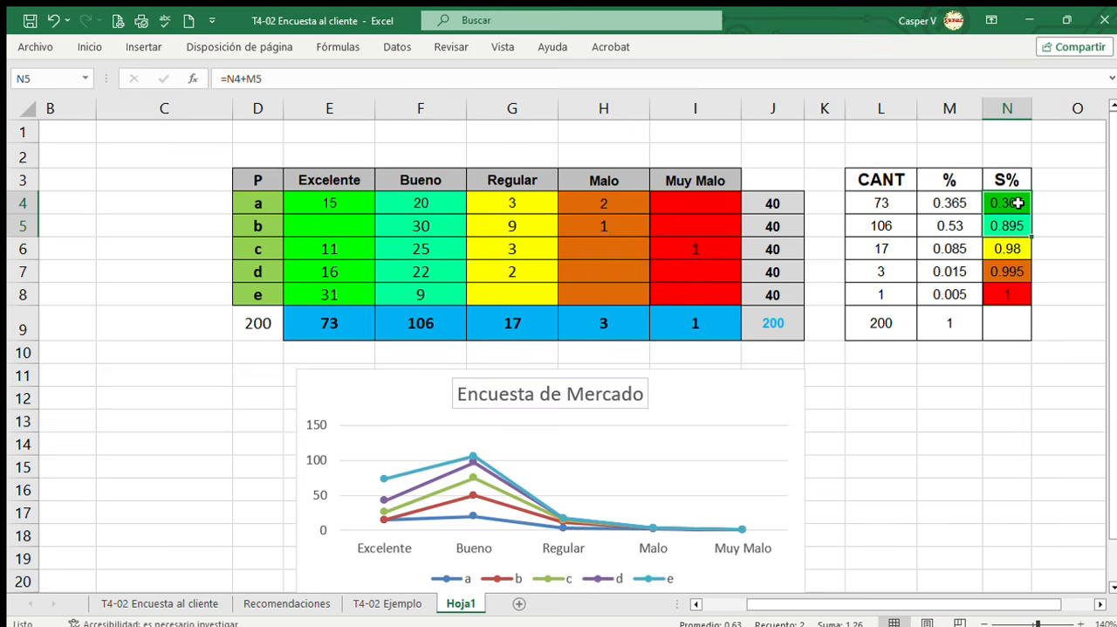
pyautogui.click(1017, 205)
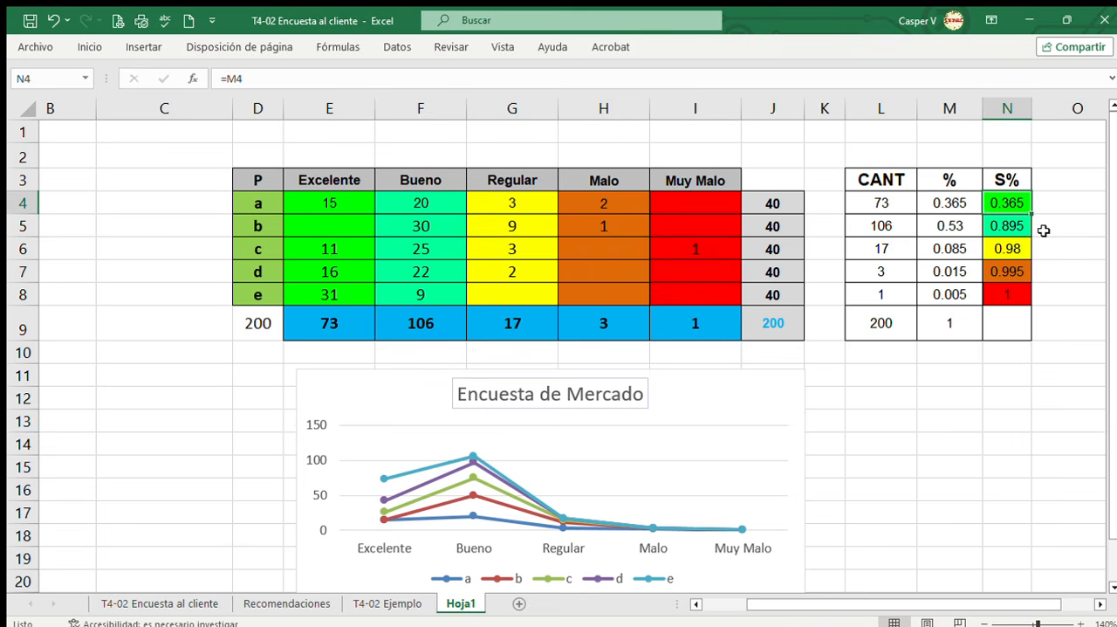
pyautogui.click(1022, 225)
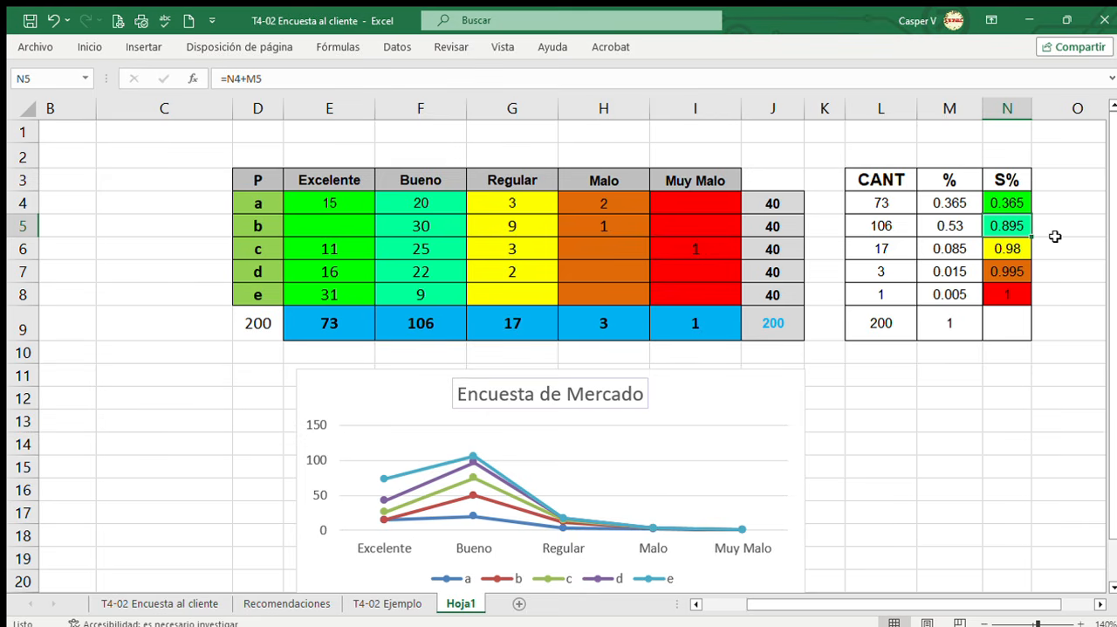
pyautogui.click(1004, 199)
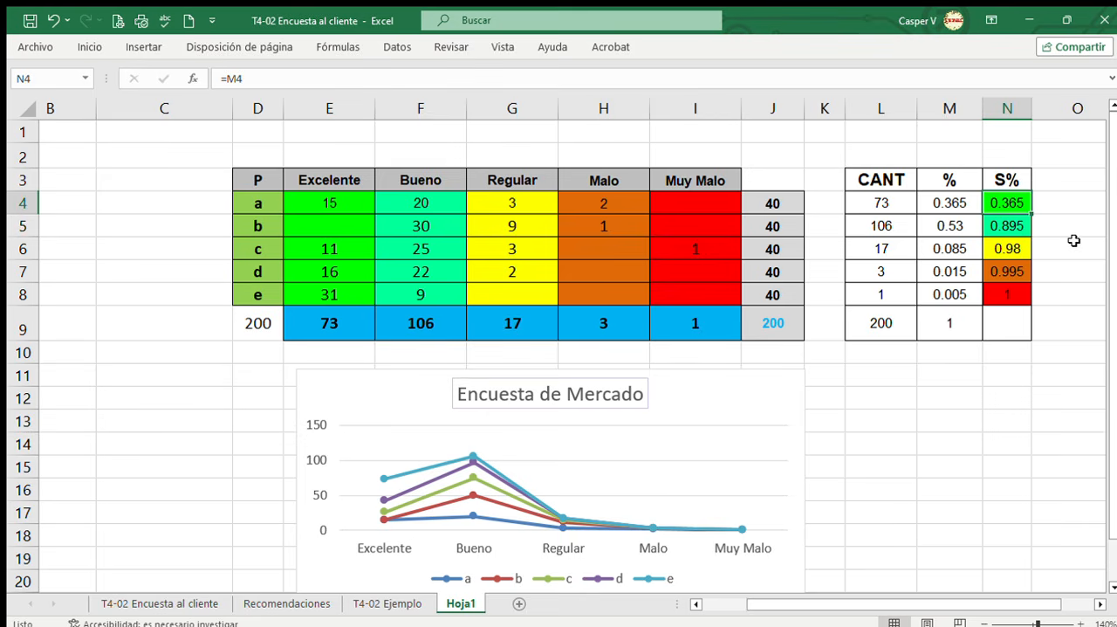
pyautogui.click(1023, 226)
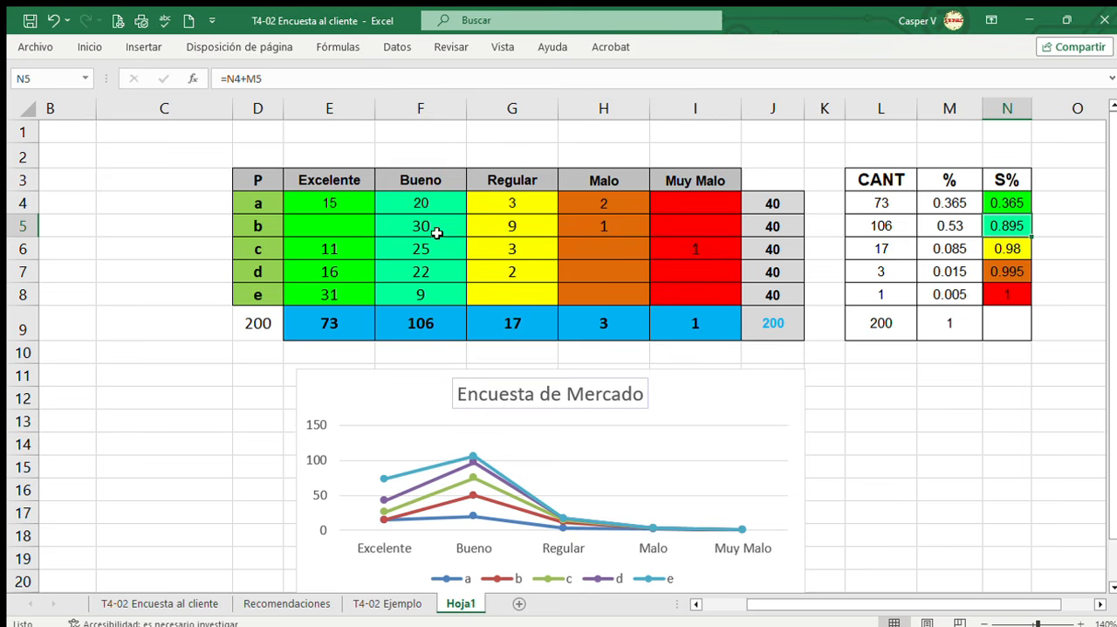
pyautogui.click(263, 227)
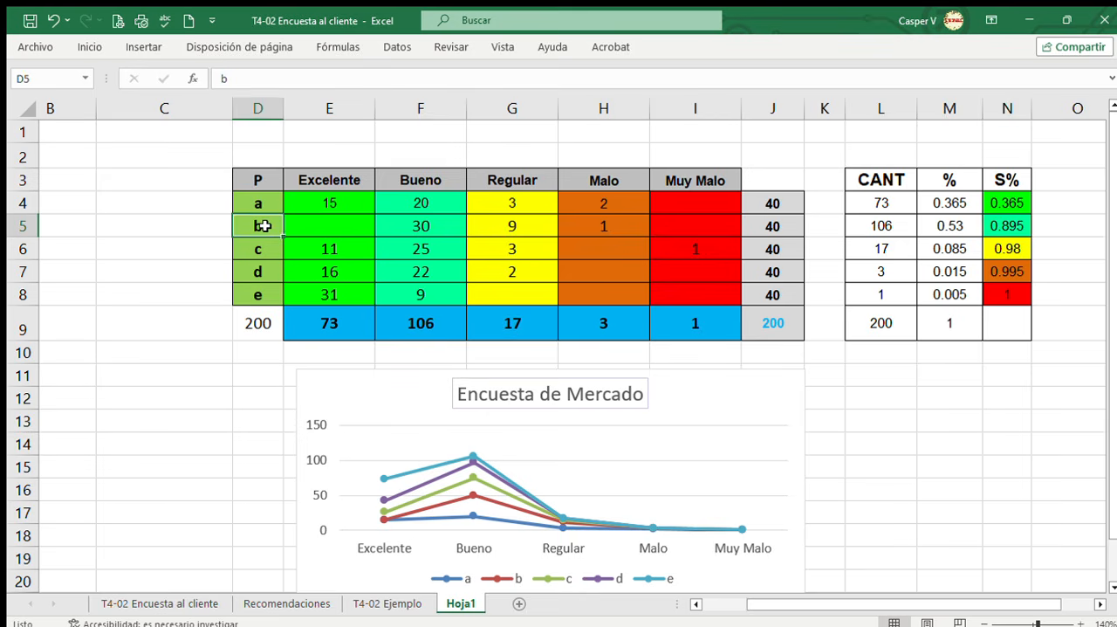
# Compare question b in the T4-02 Ejemplo sheet with its Excelente and Bueno counts in the Hoja1 results table.
pyautogui.click(387, 602)
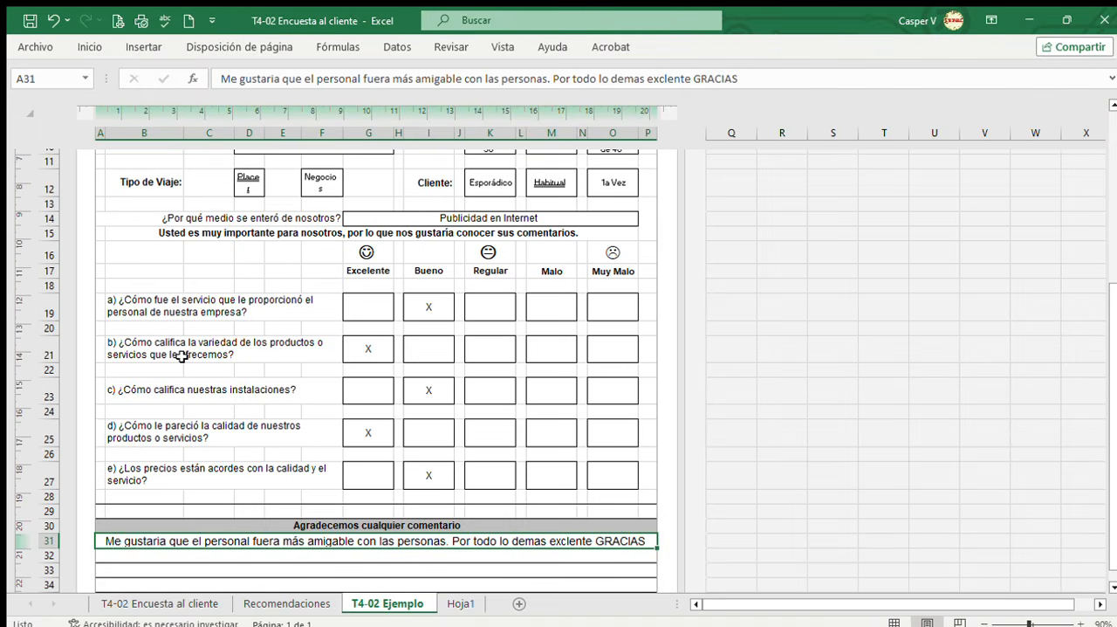
pyautogui.click(184, 352)
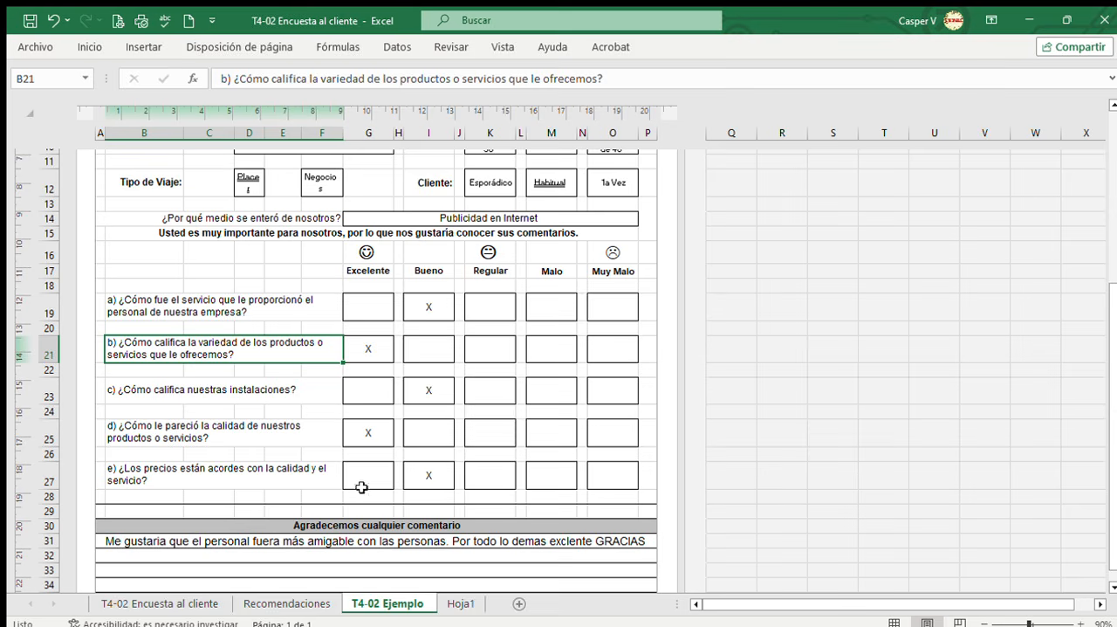
pyautogui.click(462, 604)
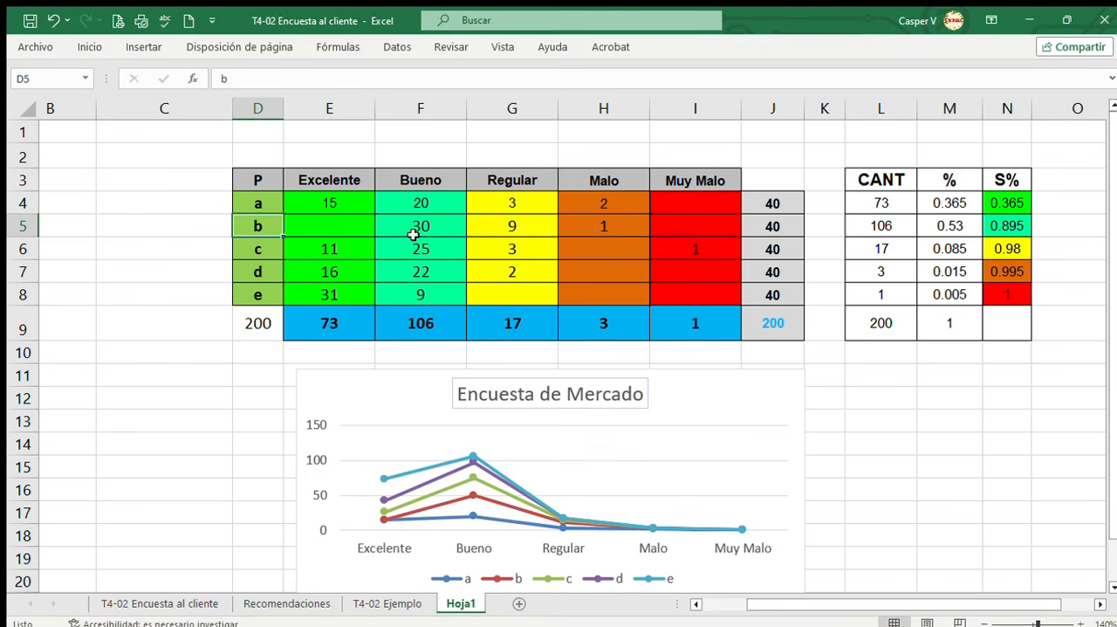
pyautogui.click(360, 231)
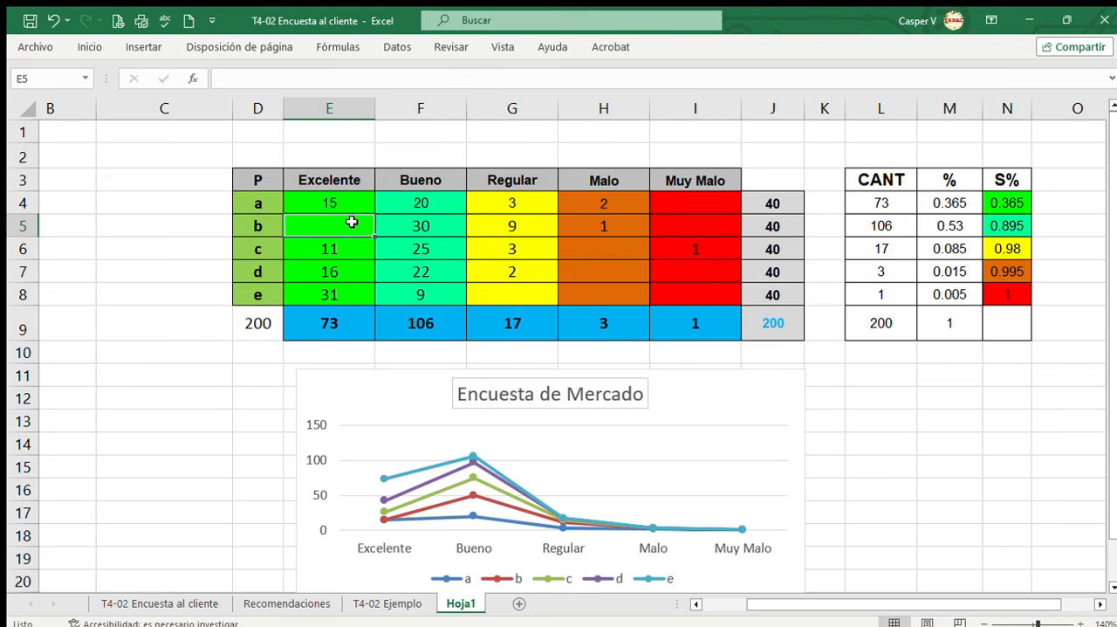
pyautogui.moveTo(443, 230); pyautogui.dragTo(332, 229)
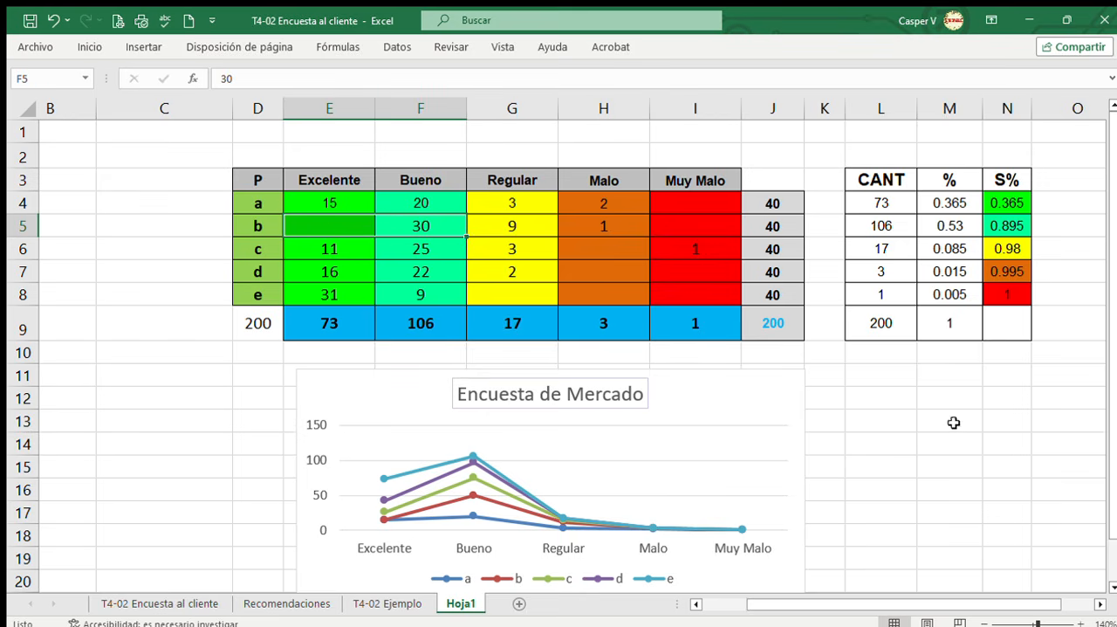
pyautogui.click(450, 228)
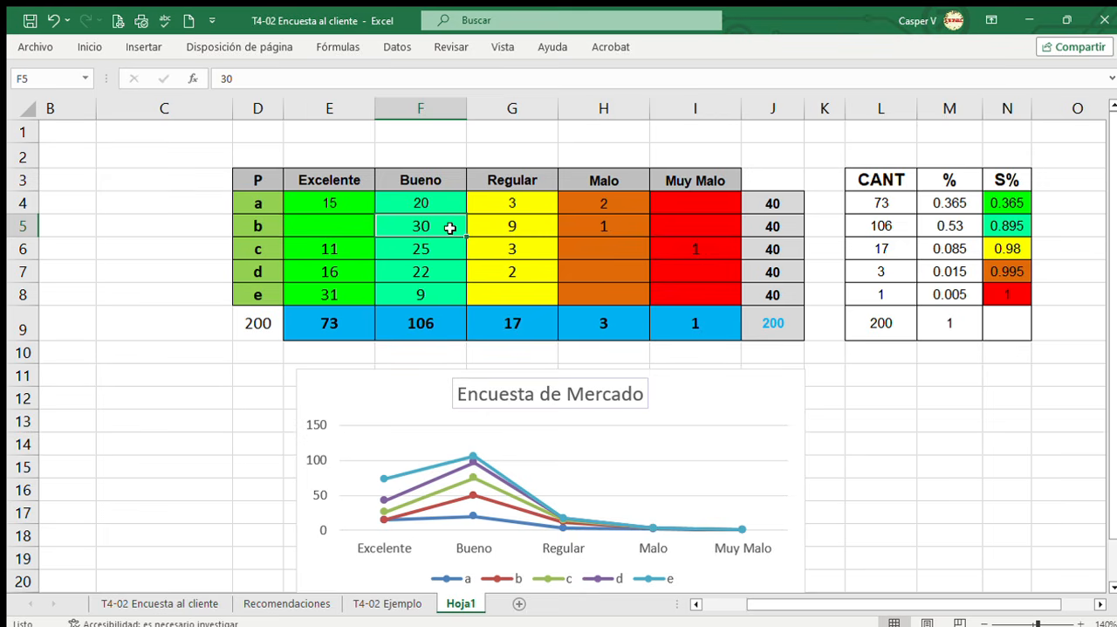
pyautogui.click(354, 223)
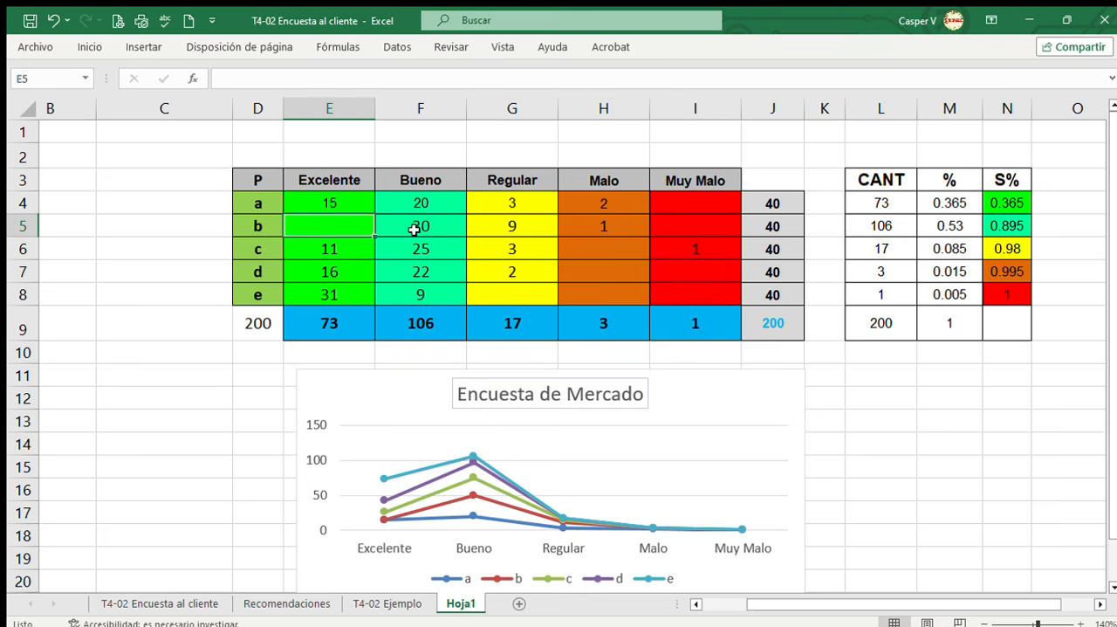
pyautogui.click(372, 604)
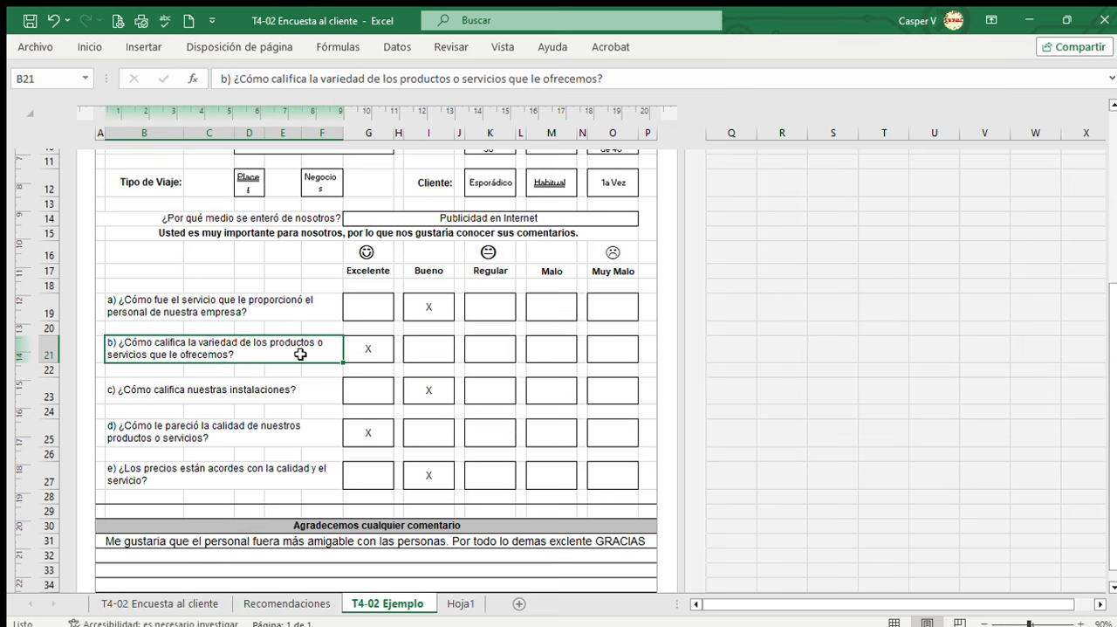
pyautogui.click(457, 603)
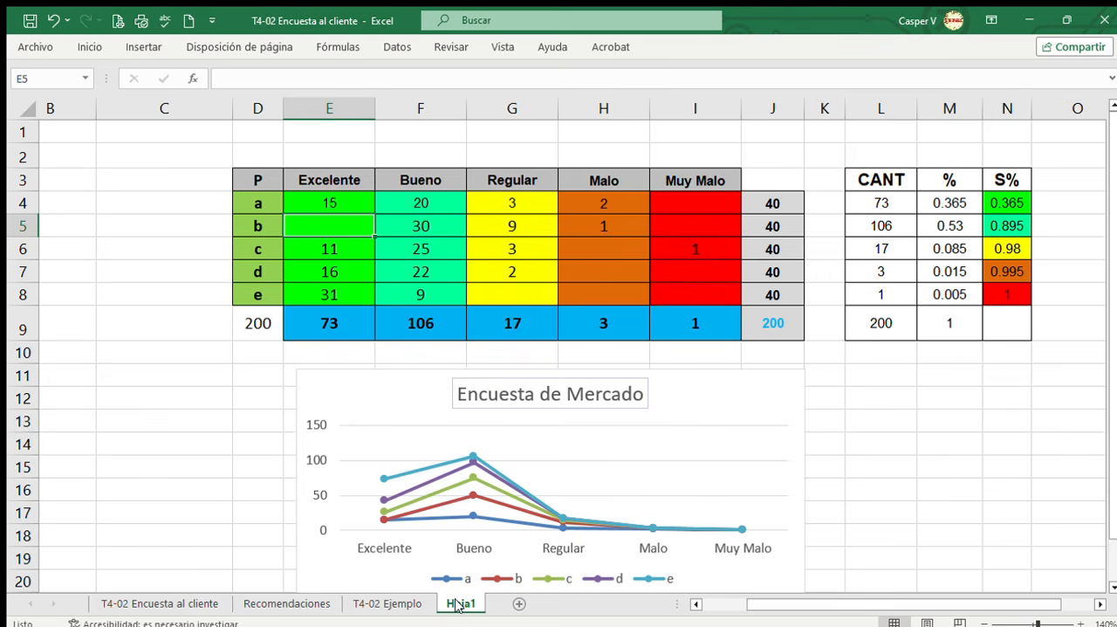
# Check question c's Muy Malo count in Hoja1 against the question's wording in the T4-02 Ejemplo sheet.
pyautogui.click(725, 250)
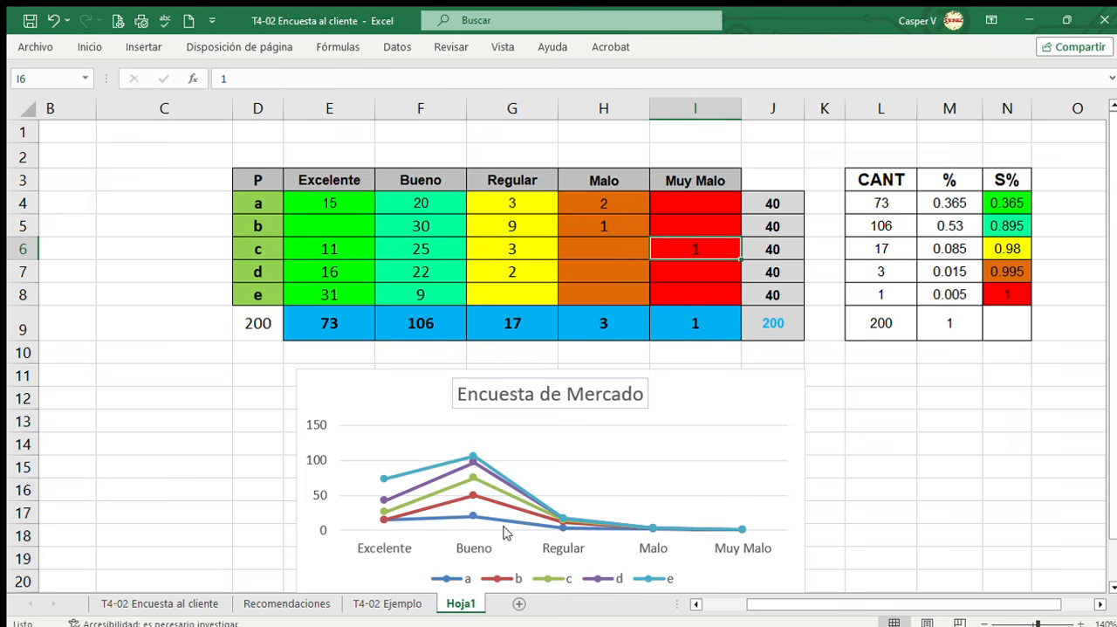
pyautogui.hotkey('ctrl', 'pageup')
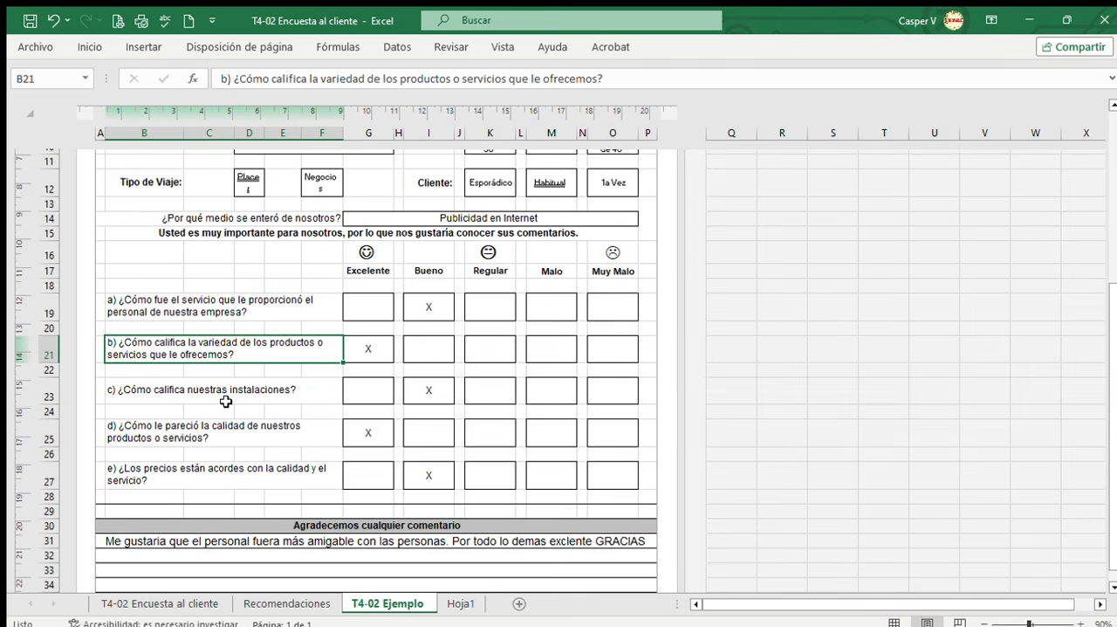
pyautogui.click(227, 402)
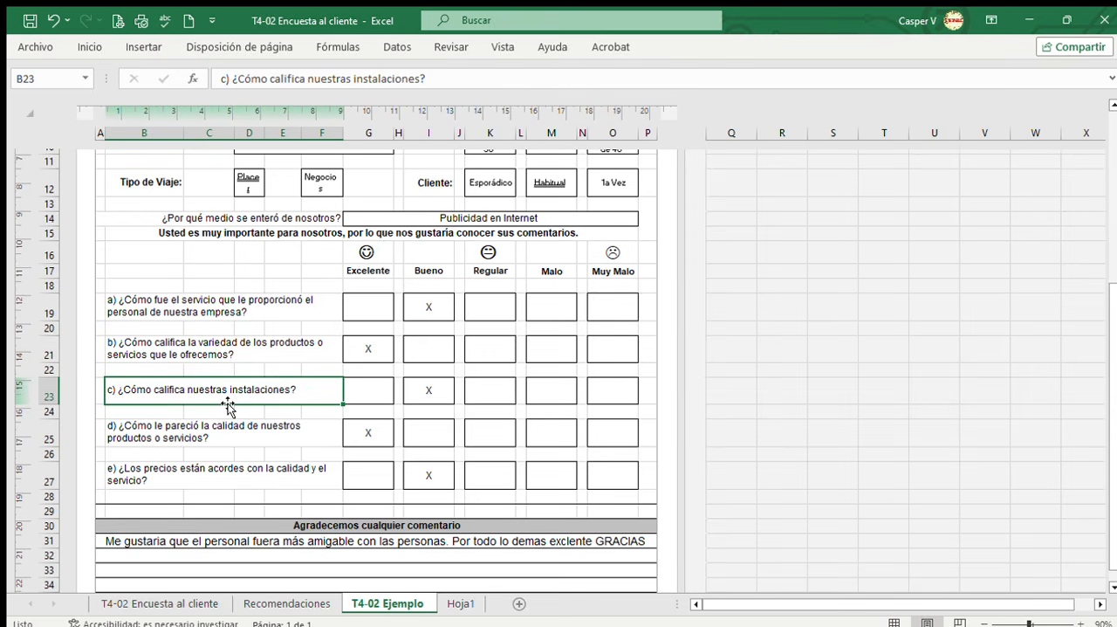
pyautogui.click(461, 603)
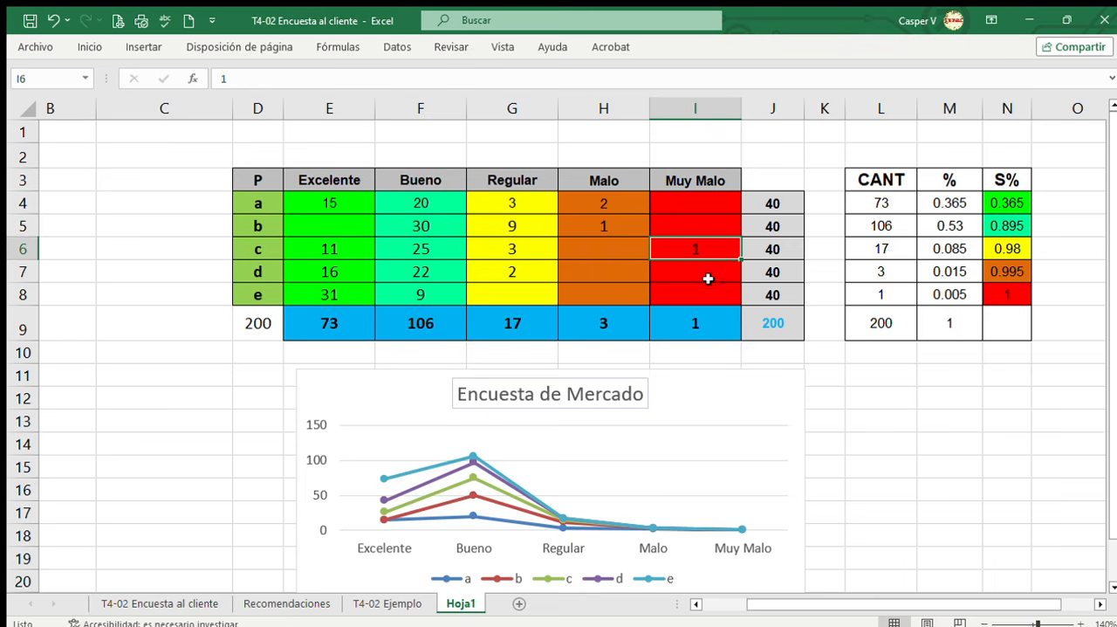
pyautogui.click(707, 263)
pyautogui.click(704, 251)
pyautogui.click(708, 269)
pyautogui.click(703, 250)
# Examine the Malo and Muy Malo counts for questions a to e, followed by the Regular counts.
pyautogui.moveTo(611, 203); pyautogui.dragTo(686, 286)
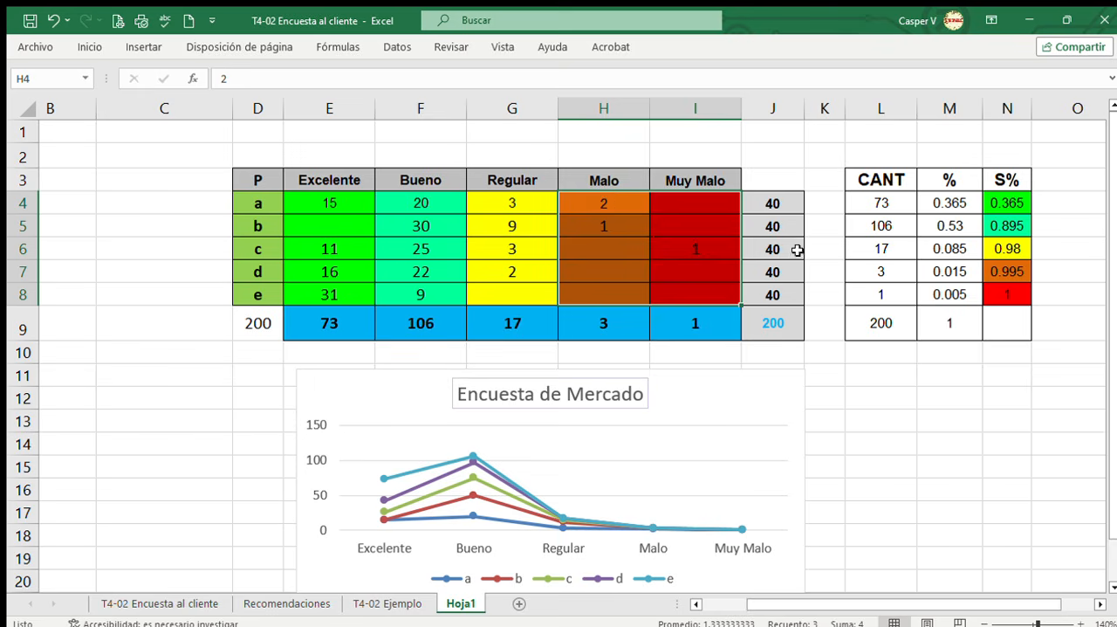
pyautogui.click(803, 414)
pyautogui.moveTo(524, 205); pyautogui.dragTo(531, 288)
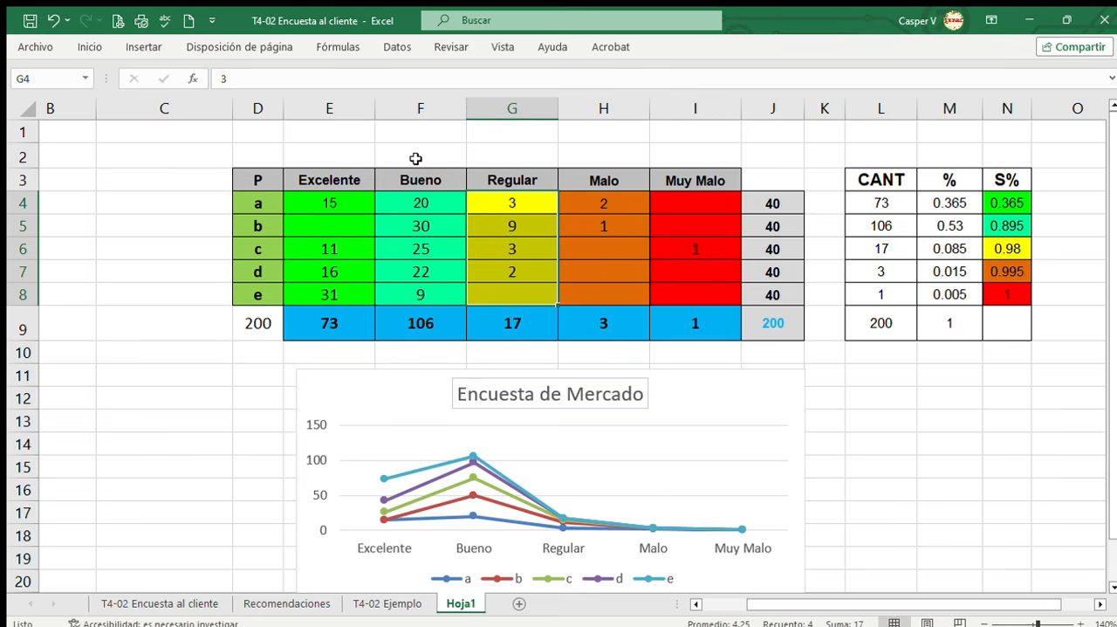
pyautogui.click(931, 463)
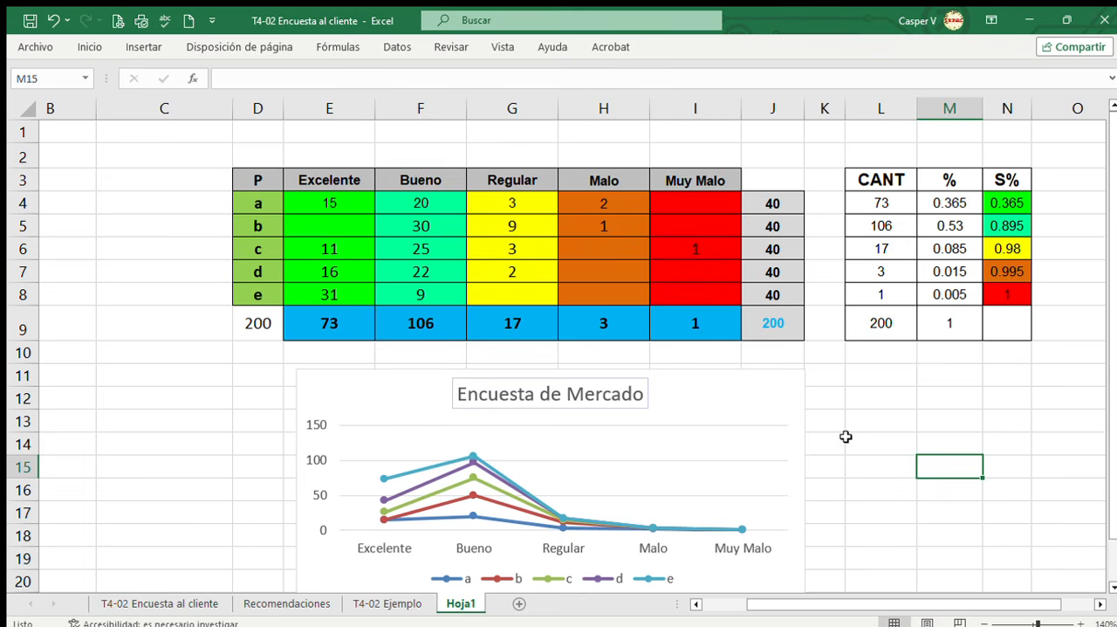
# Enter 90% in cell O5, beside the accumulated S% value for the Bueno rating.
pyautogui.click(1048, 231)
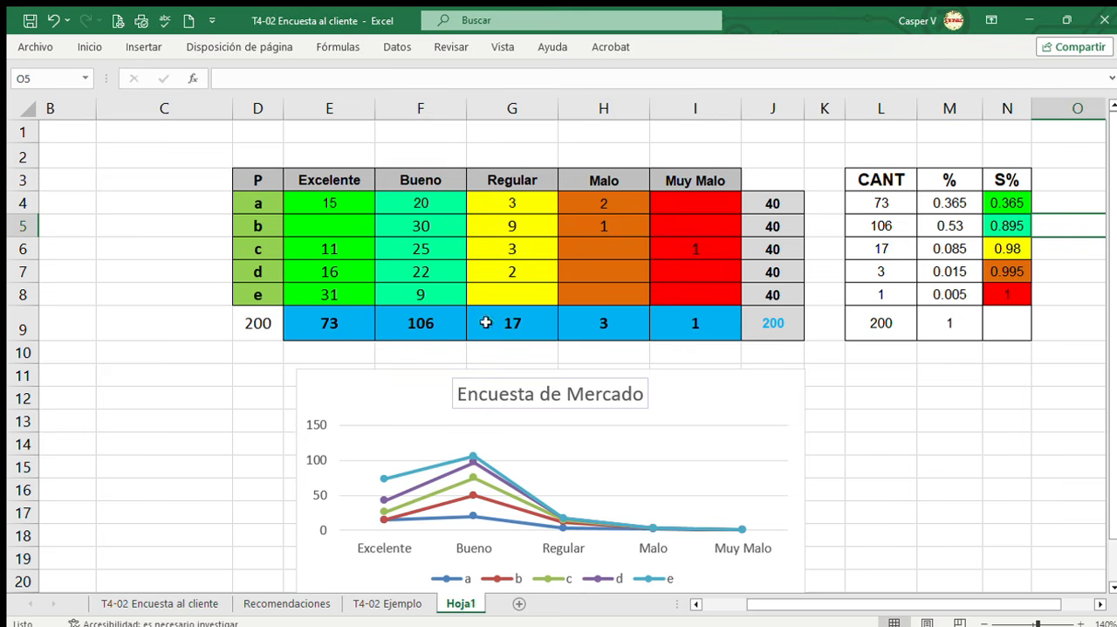
pyautogui.click(1052, 249)
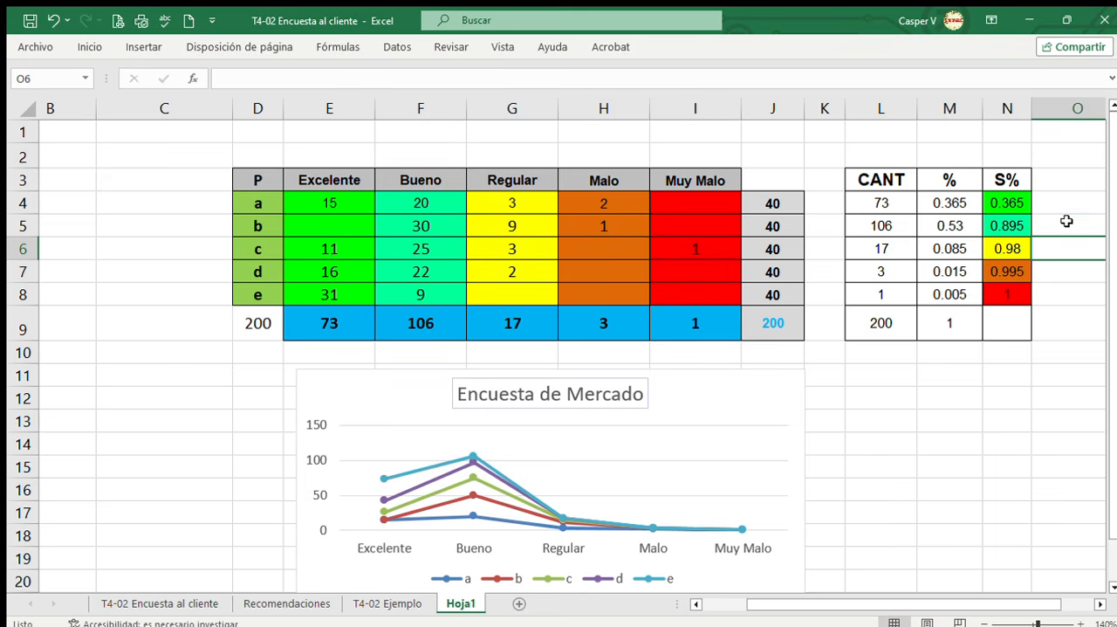
pyautogui.click(1066, 221)
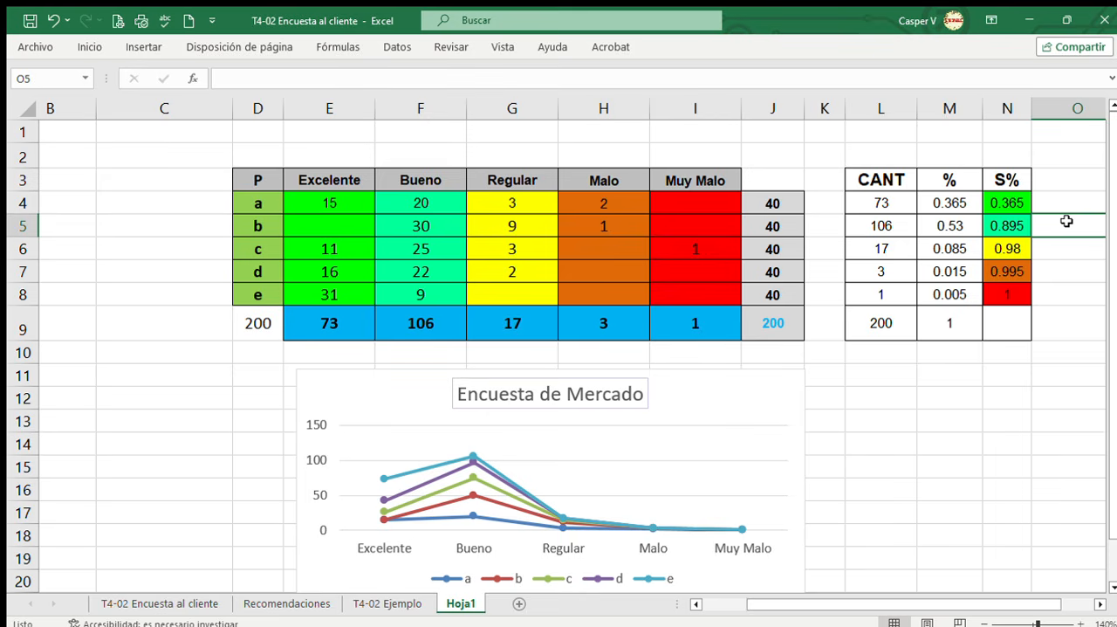
pyautogui.write('90')
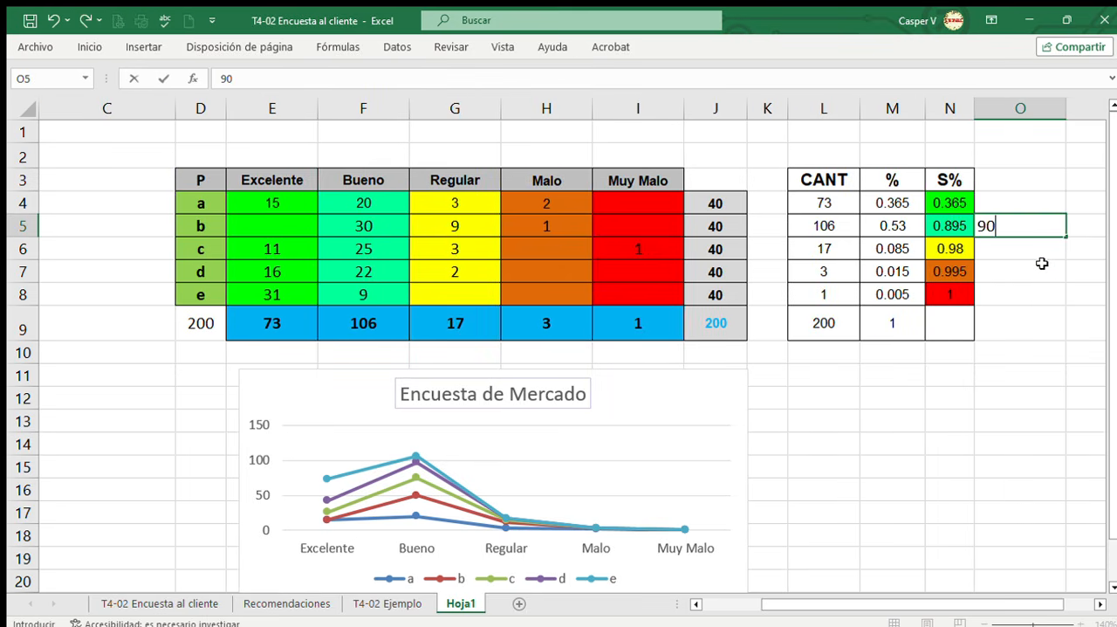
pyautogui.write(' %')
pyautogui.press('Return')
pyautogui.press('Return')
pyautogui.press('Return')
pyautogui.press('Return')
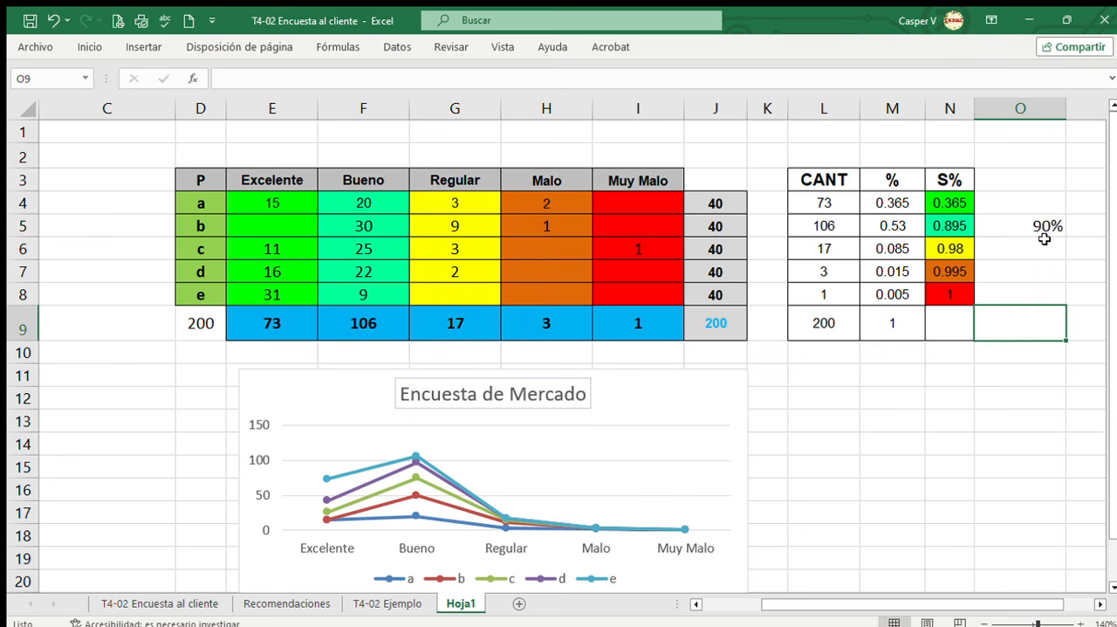
pyautogui.click(1040, 227)
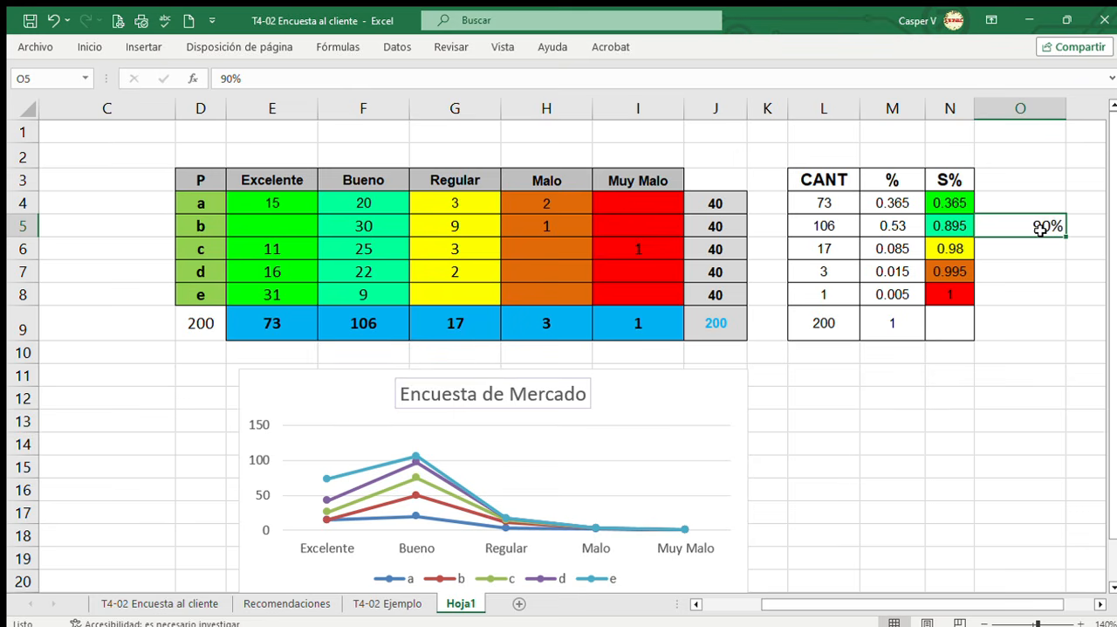
# Review questions a to e in T4-02 Ejemplo, and check the percentage in O5 and the Excelente total's formula in Hoja1.
pyautogui.click(380, 602)
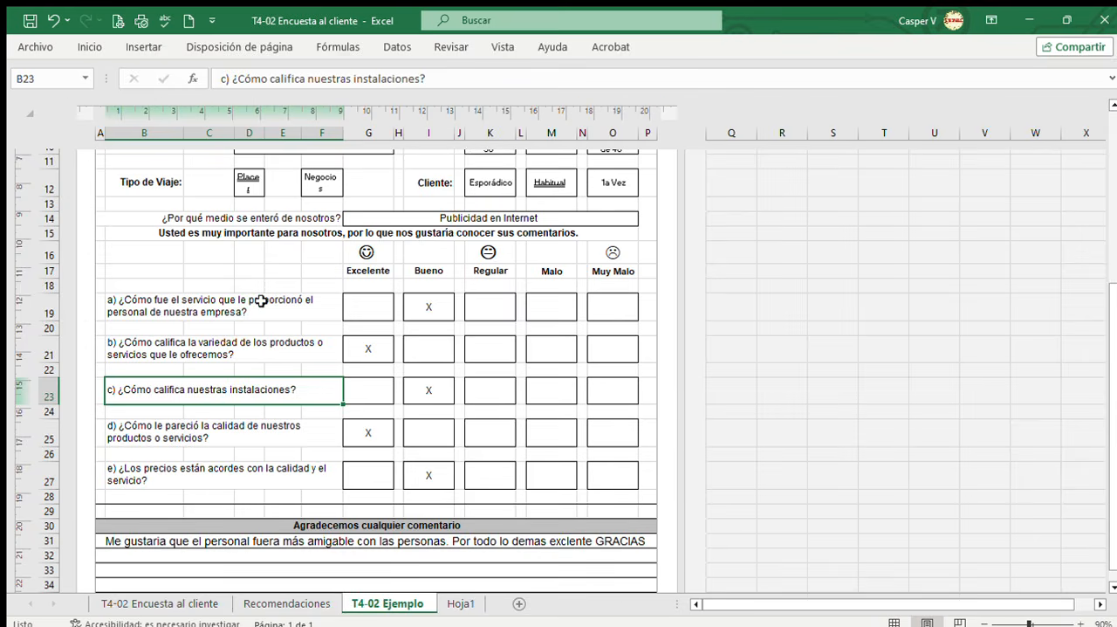
pyautogui.moveTo(261, 300); pyautogui.dragTo(261, 477)
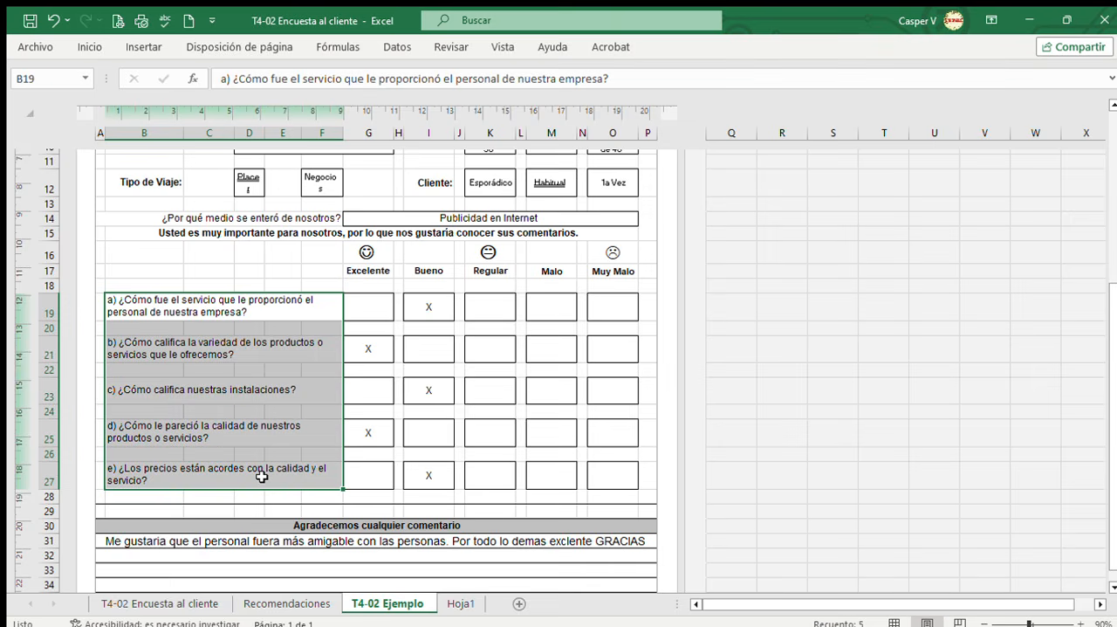
pyautogui.click(460, 603)
pyautogui.click(991, 329)
pyautogui.click(1031, 223)
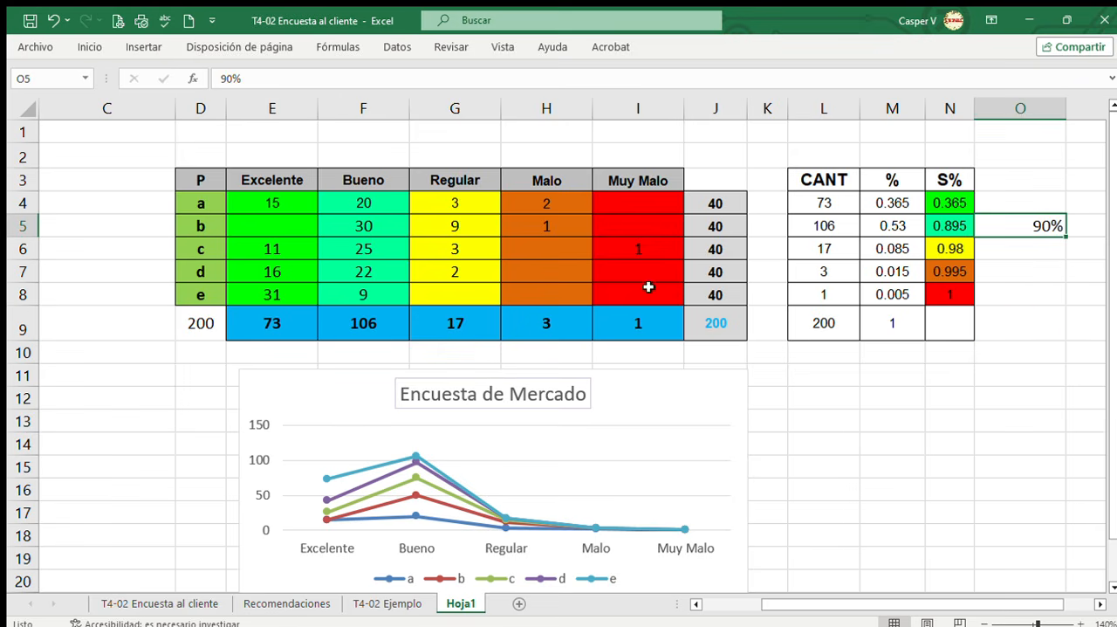
pyautogui.click(288, 327)
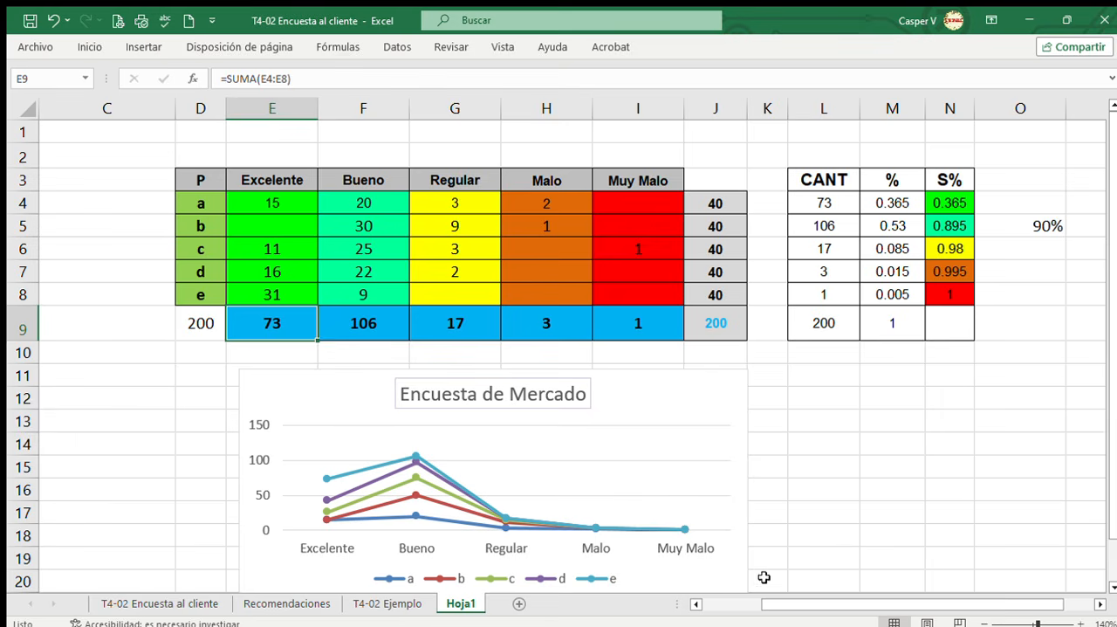
pyautogui.moveTo(798, 605); pyautogui.dragTo(819, 620)
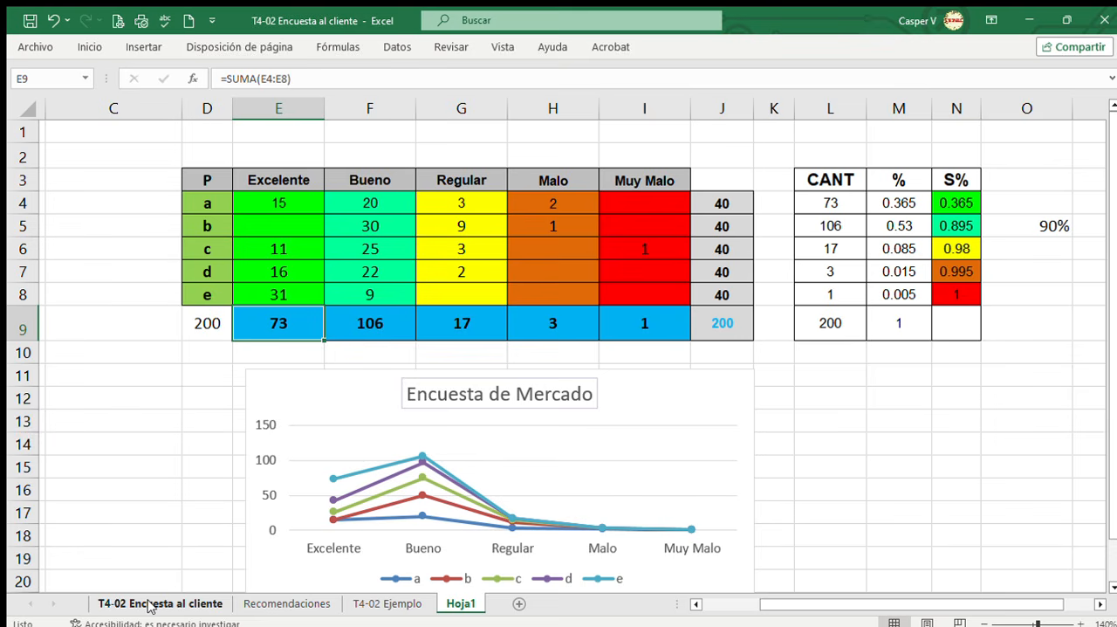